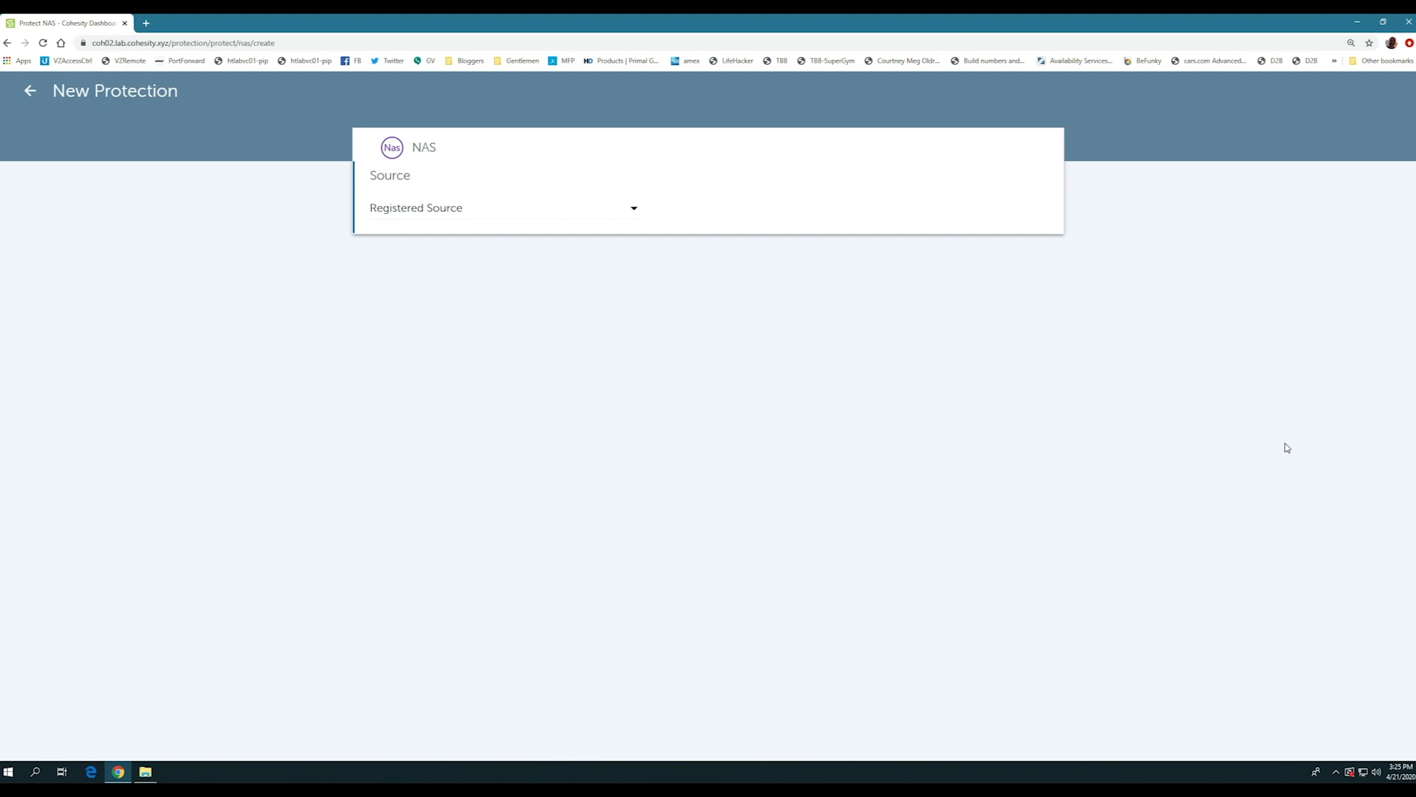
# - Start registering a new NAS source of type Isilon (Cluster) with the IP address 10.96.74.50
pyautogui.click(634, 209)
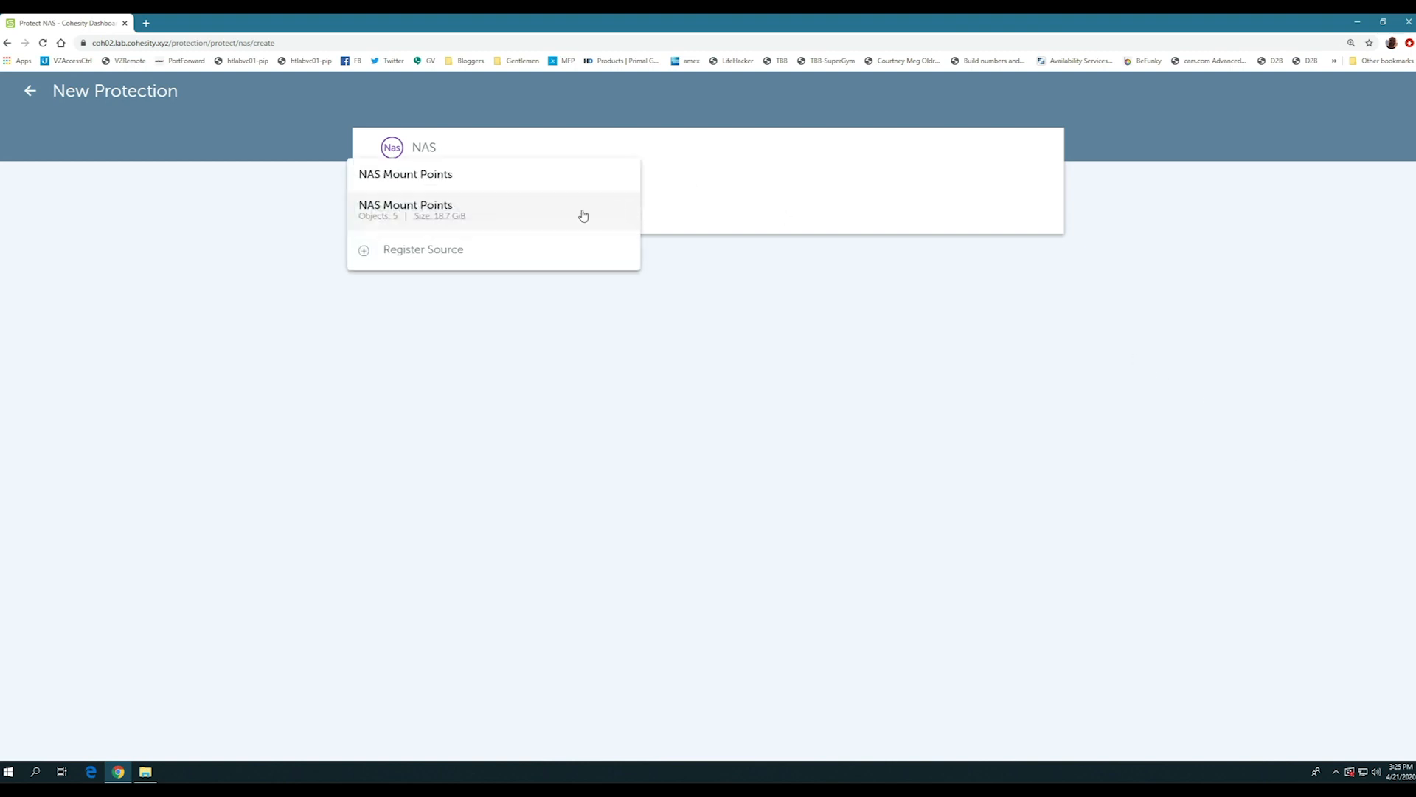
pyautogui.click(463, 251)
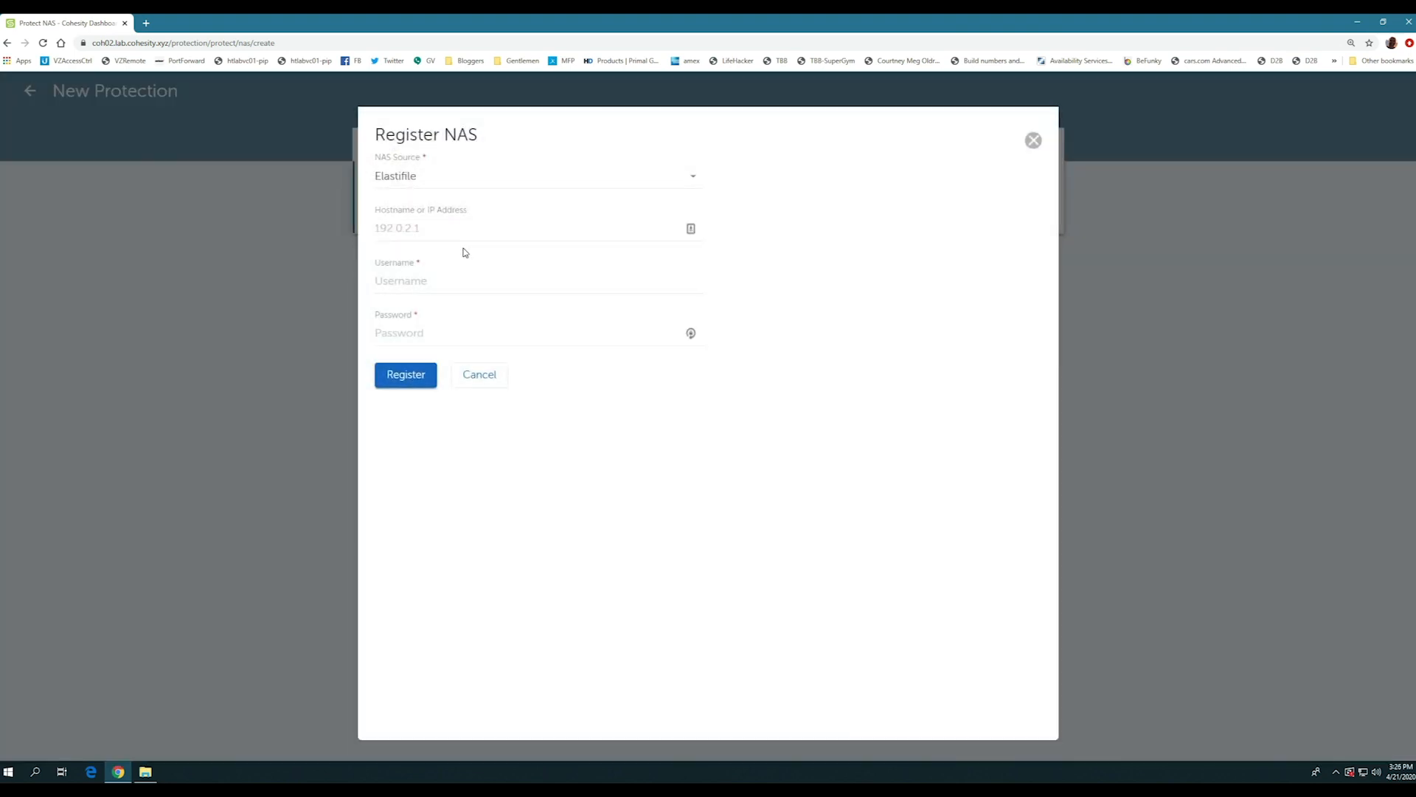
pyautogui.click(522, 177)
pyautogui.click(399, 214)
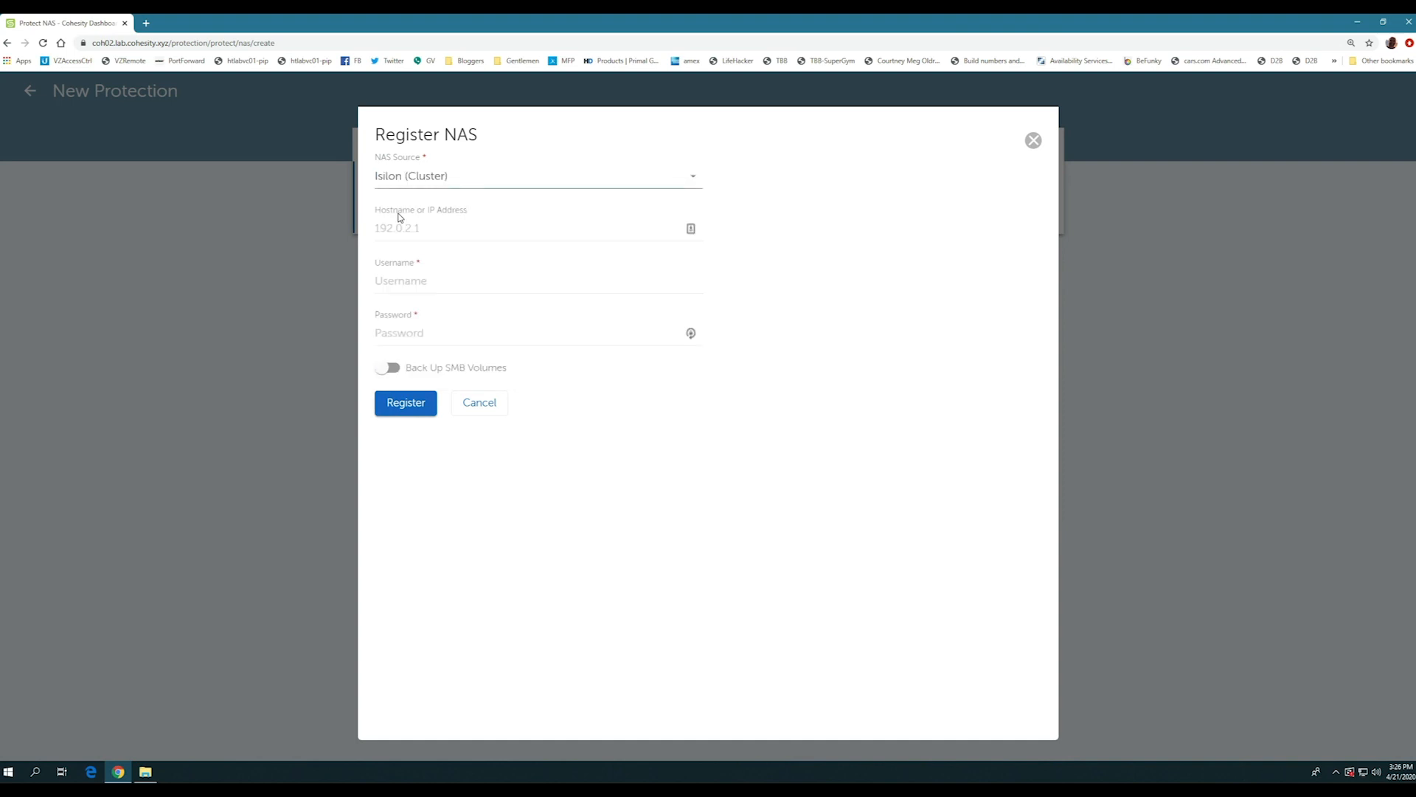
pyautogui.click(405, 228)
pyautogui.click(437, 226)
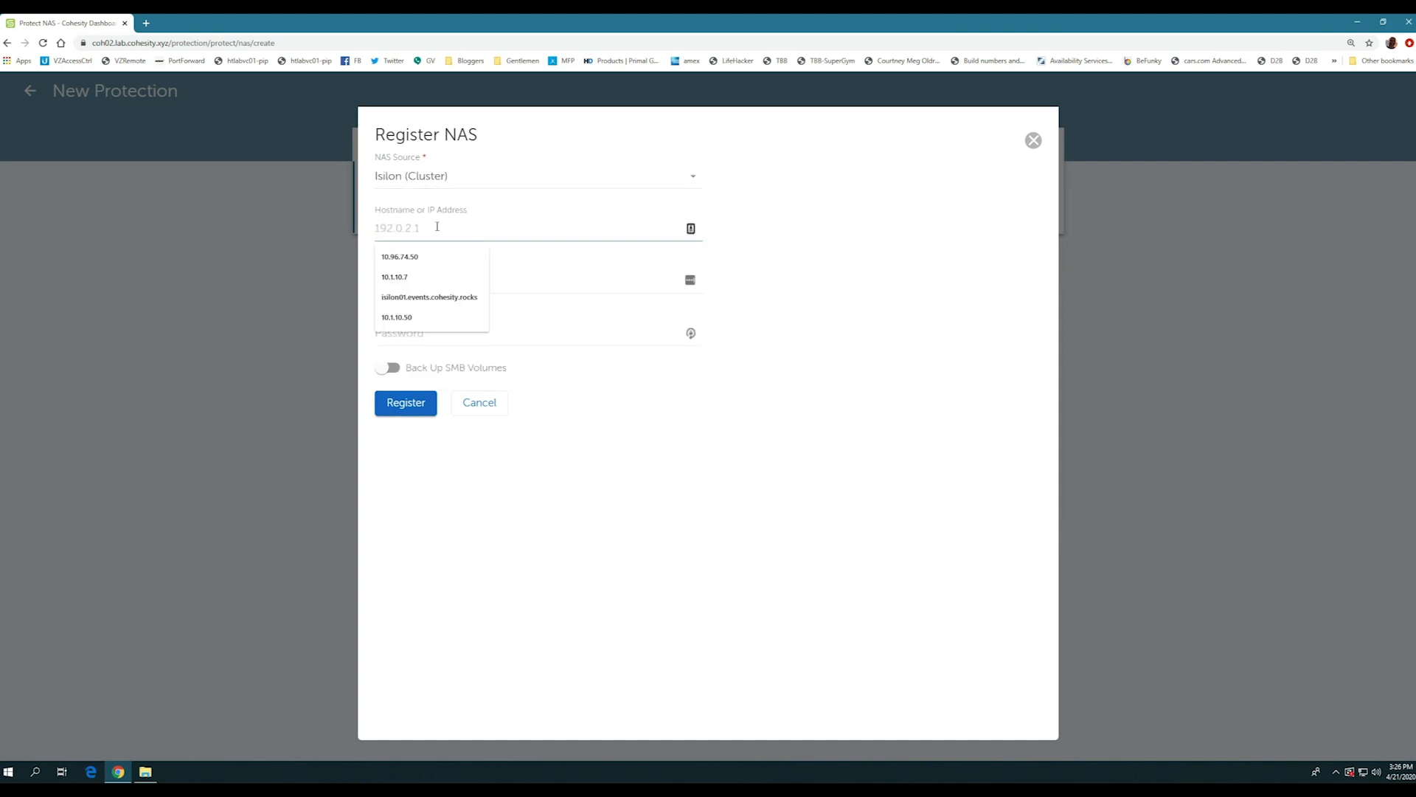
pyautogui.click(407, 256)
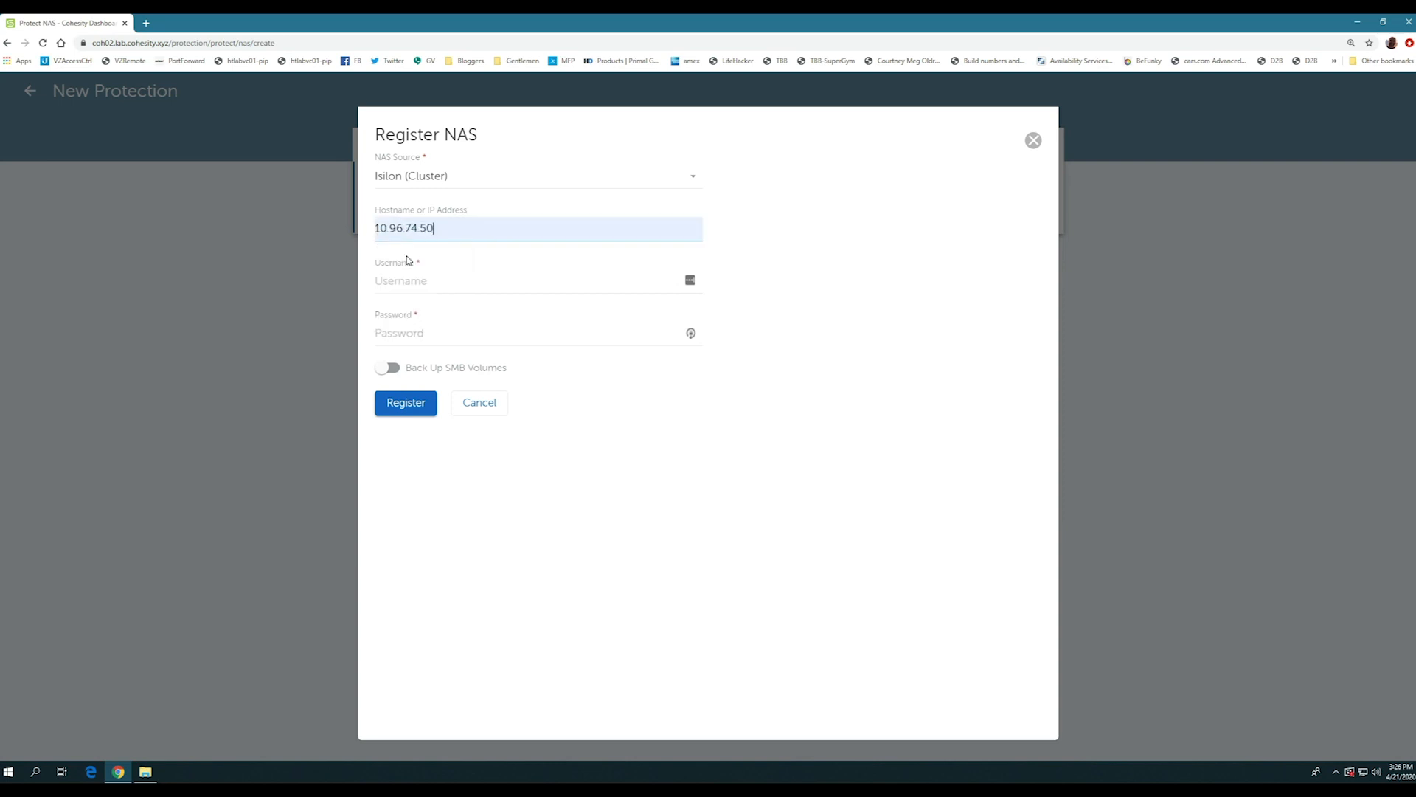
# - Enter the username root and the account password, and register the Isilon cluster
pyautogui.click(402, 281)
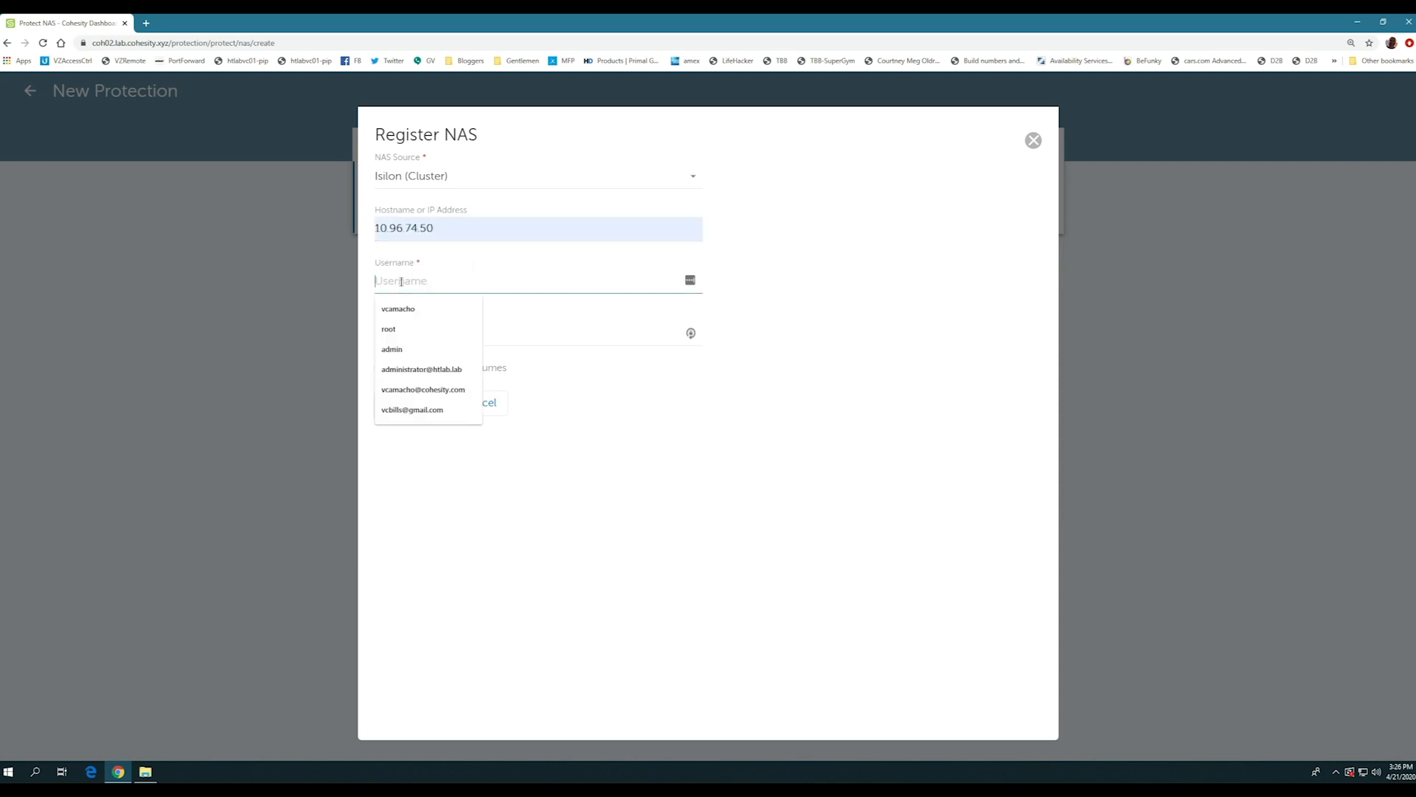
pyautogui.write('root')
pyautogui.press('Tab')
pyautogui.write('****')
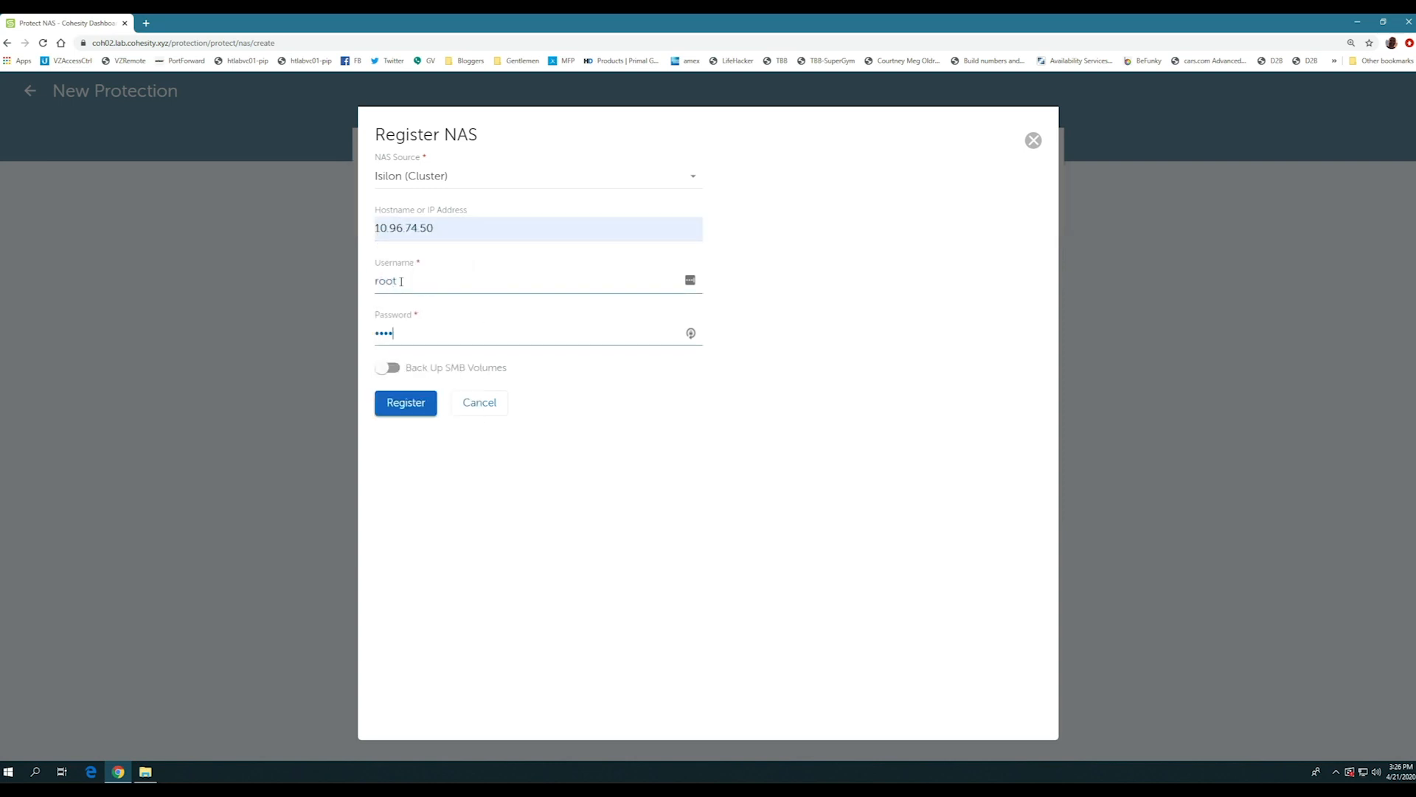
pyautogui.write('****')
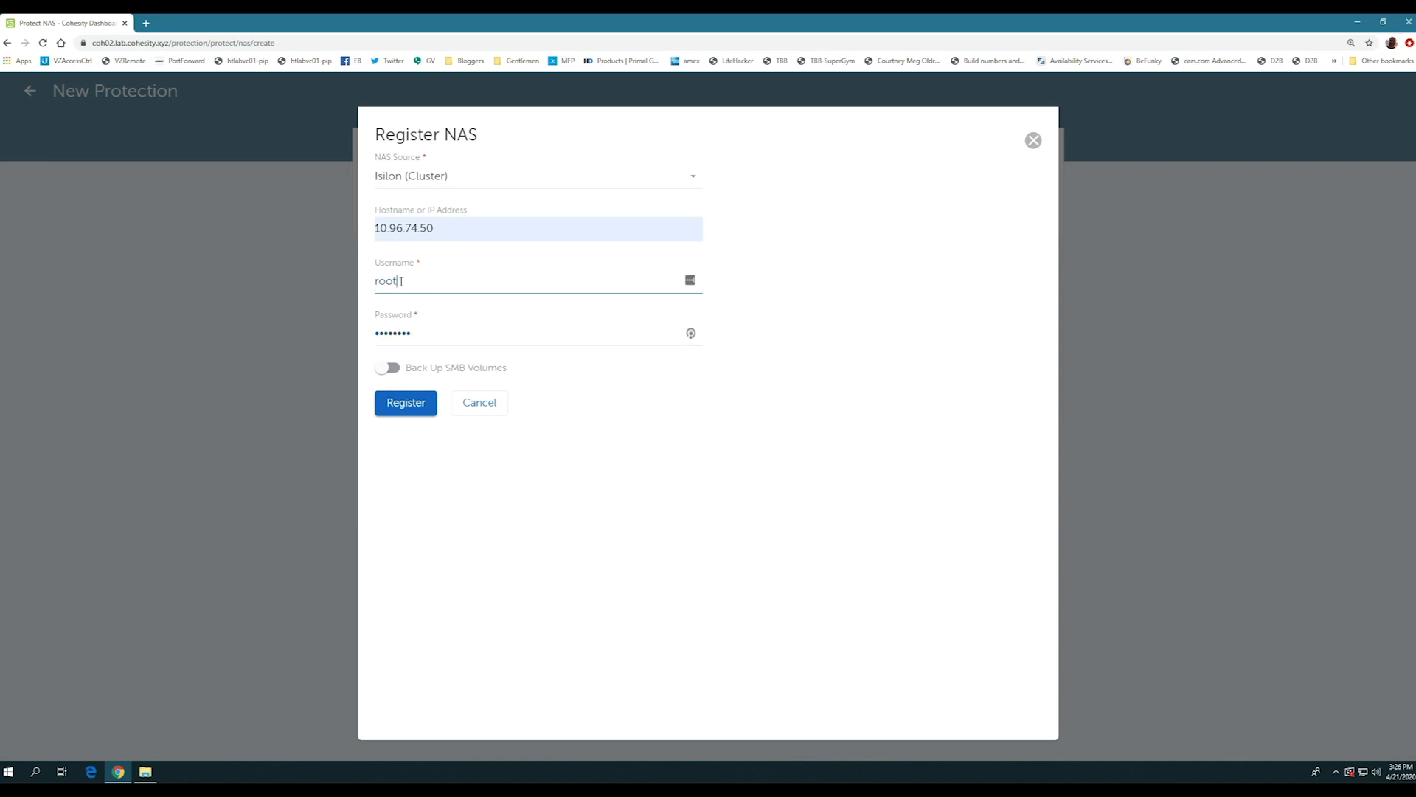
pyautogui.click(402, 405)
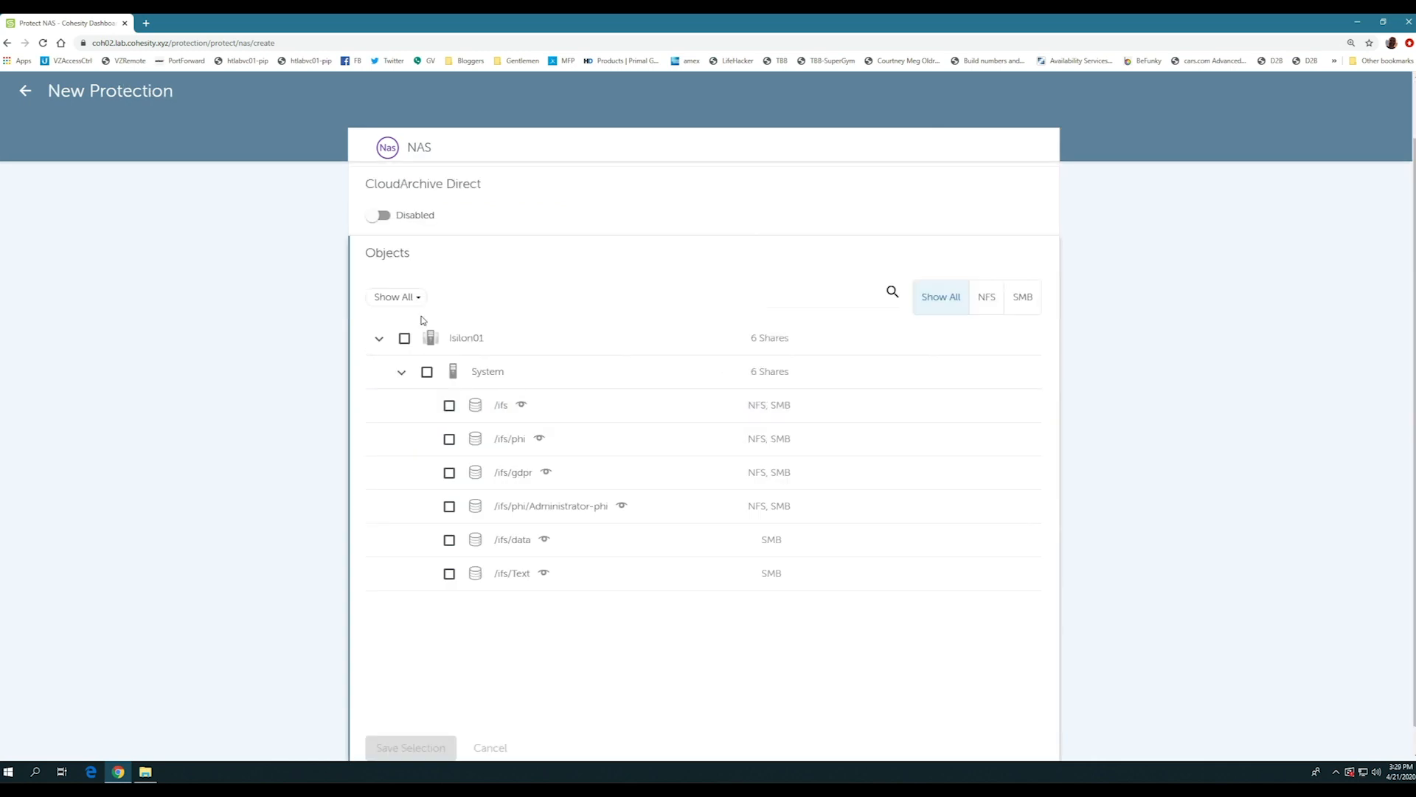
# - Select the /ifs/gdpr share on Isilon01 as the object to protect and name the protection group gdpr
pyautogui.click(450, 472)
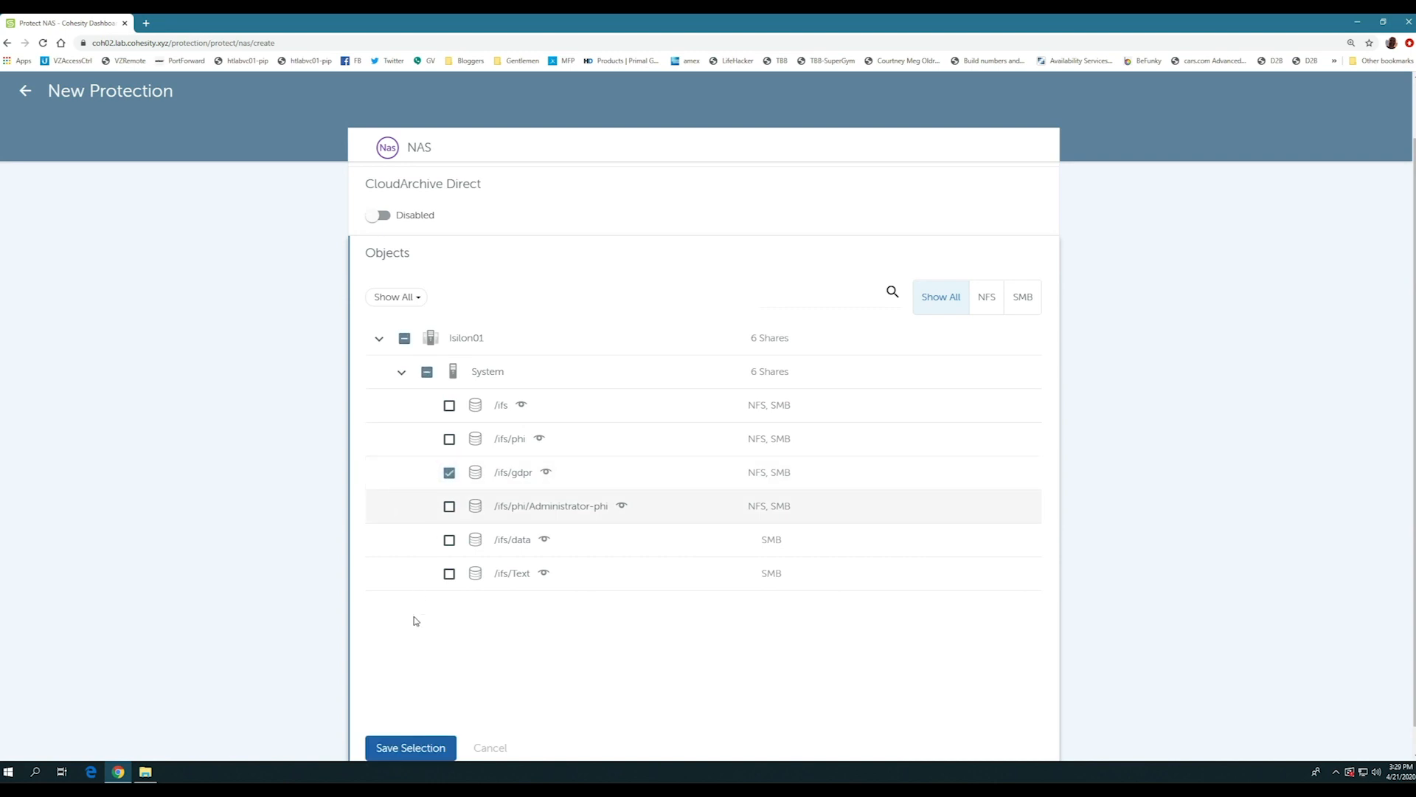
pyautogui.click(411, 748)
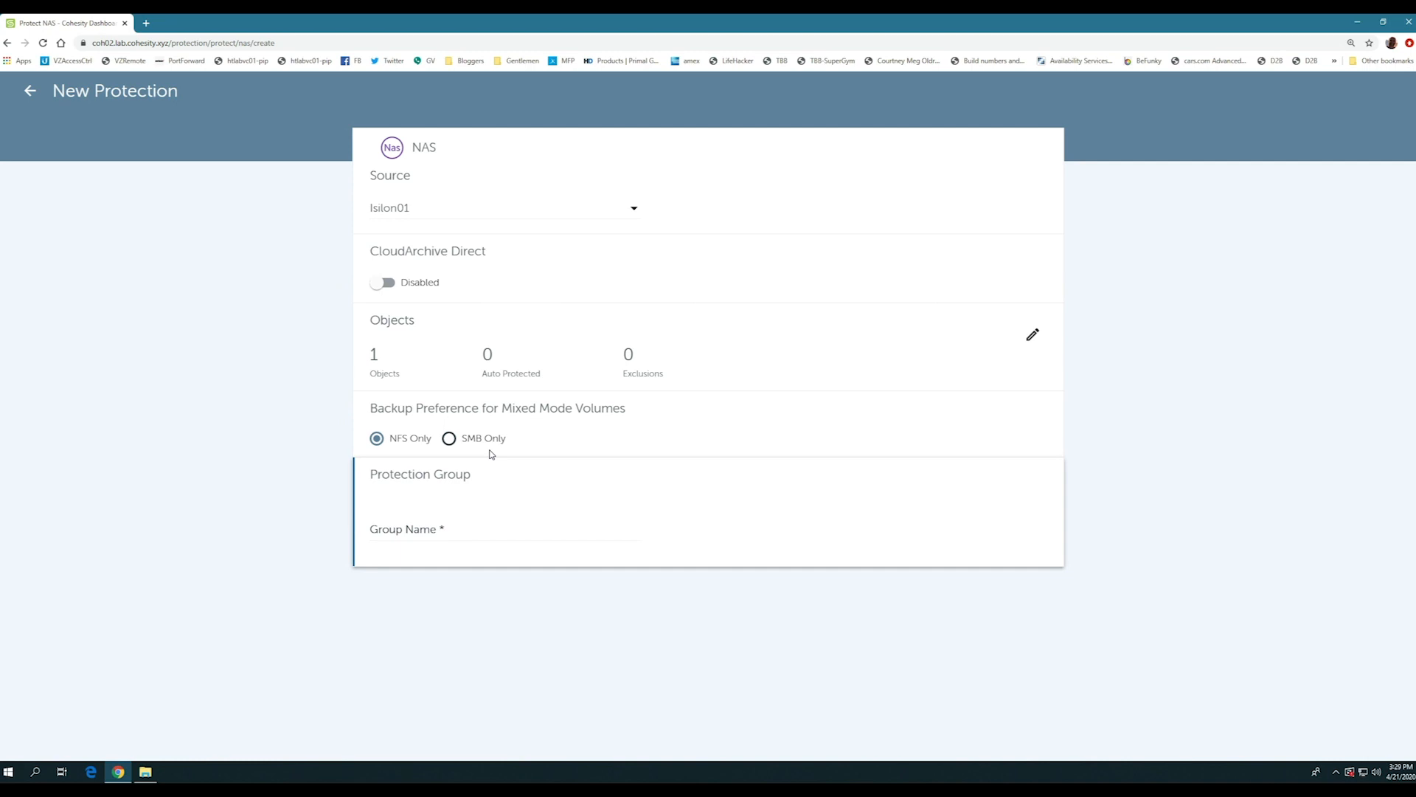
pyautogui.click(427, 532)
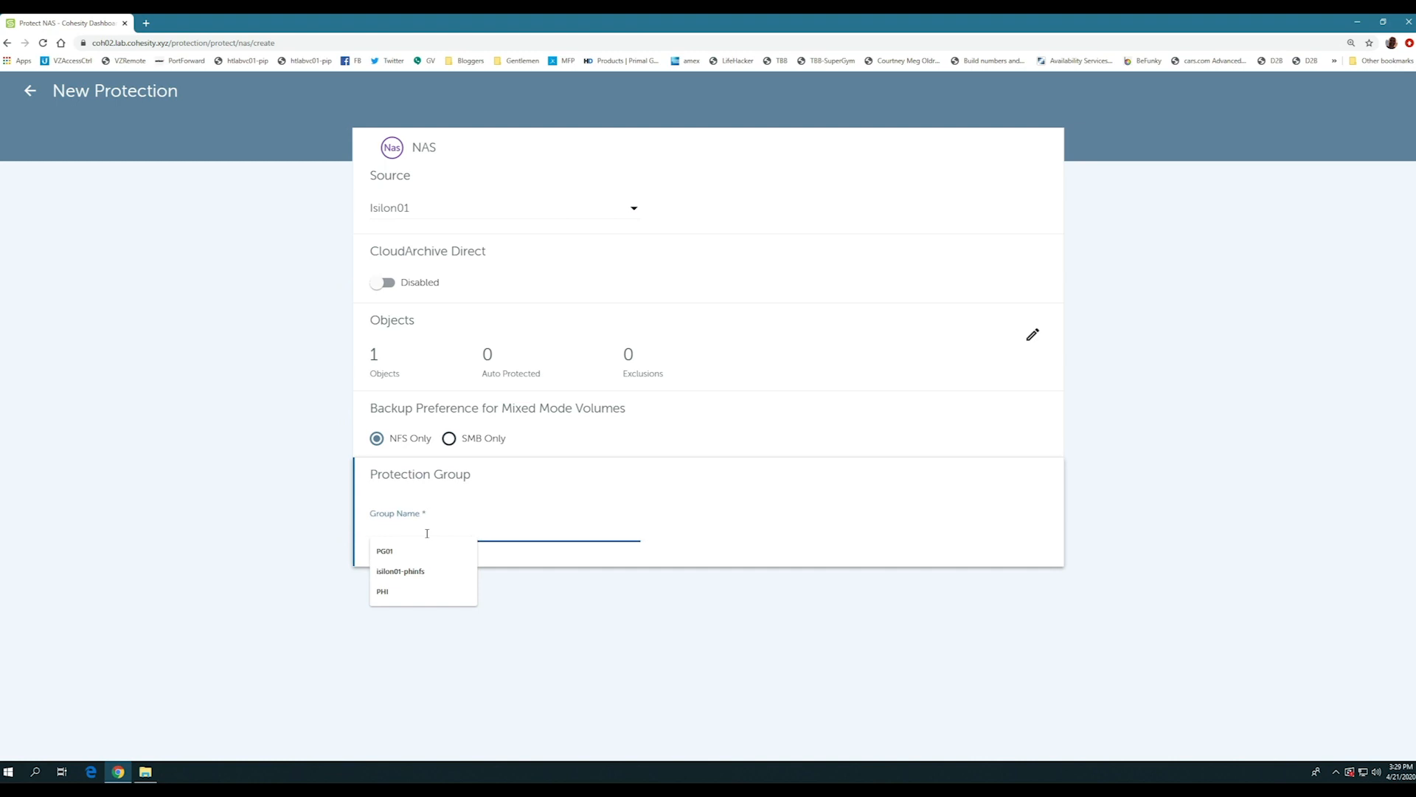
pyautogui.write('gdpr')
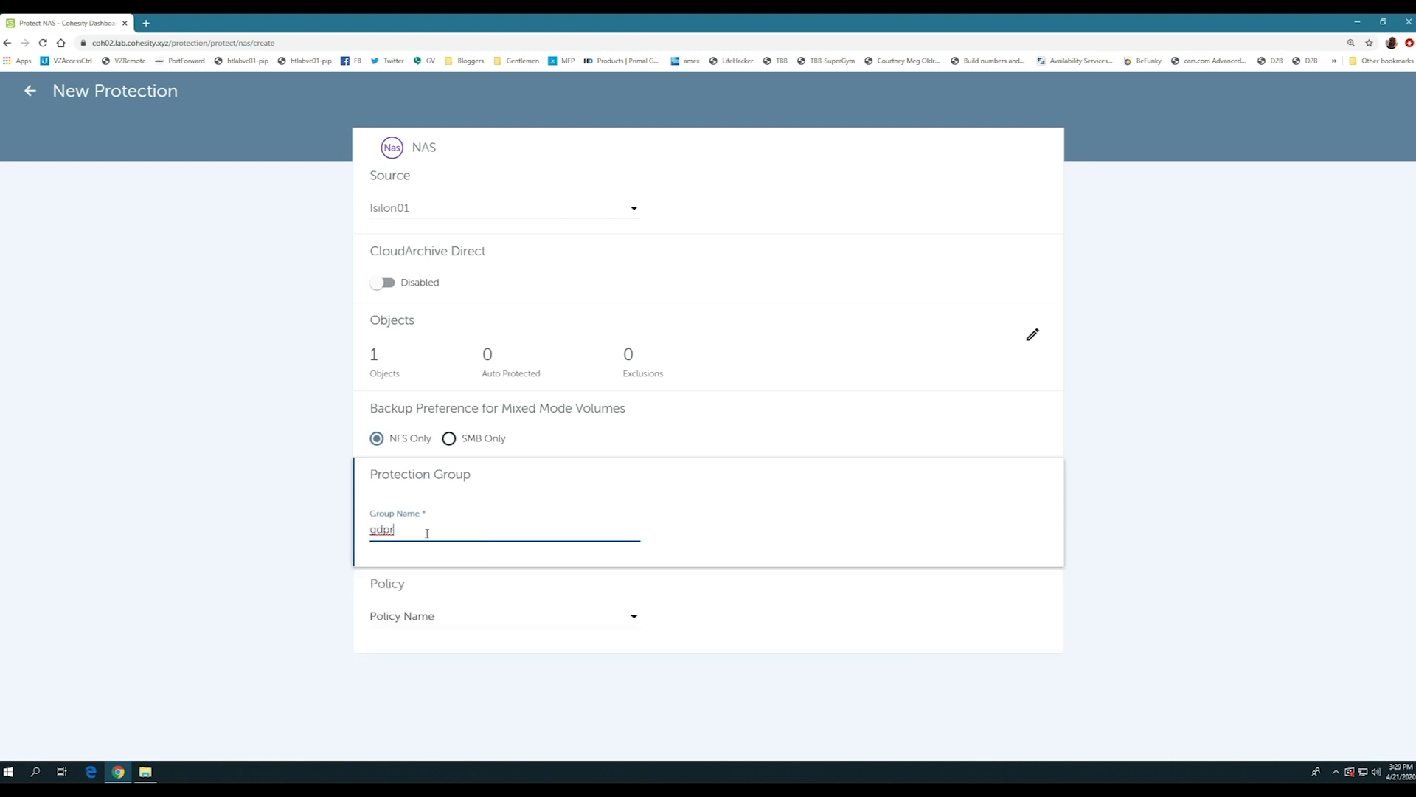
pyautogui.press('Tab')
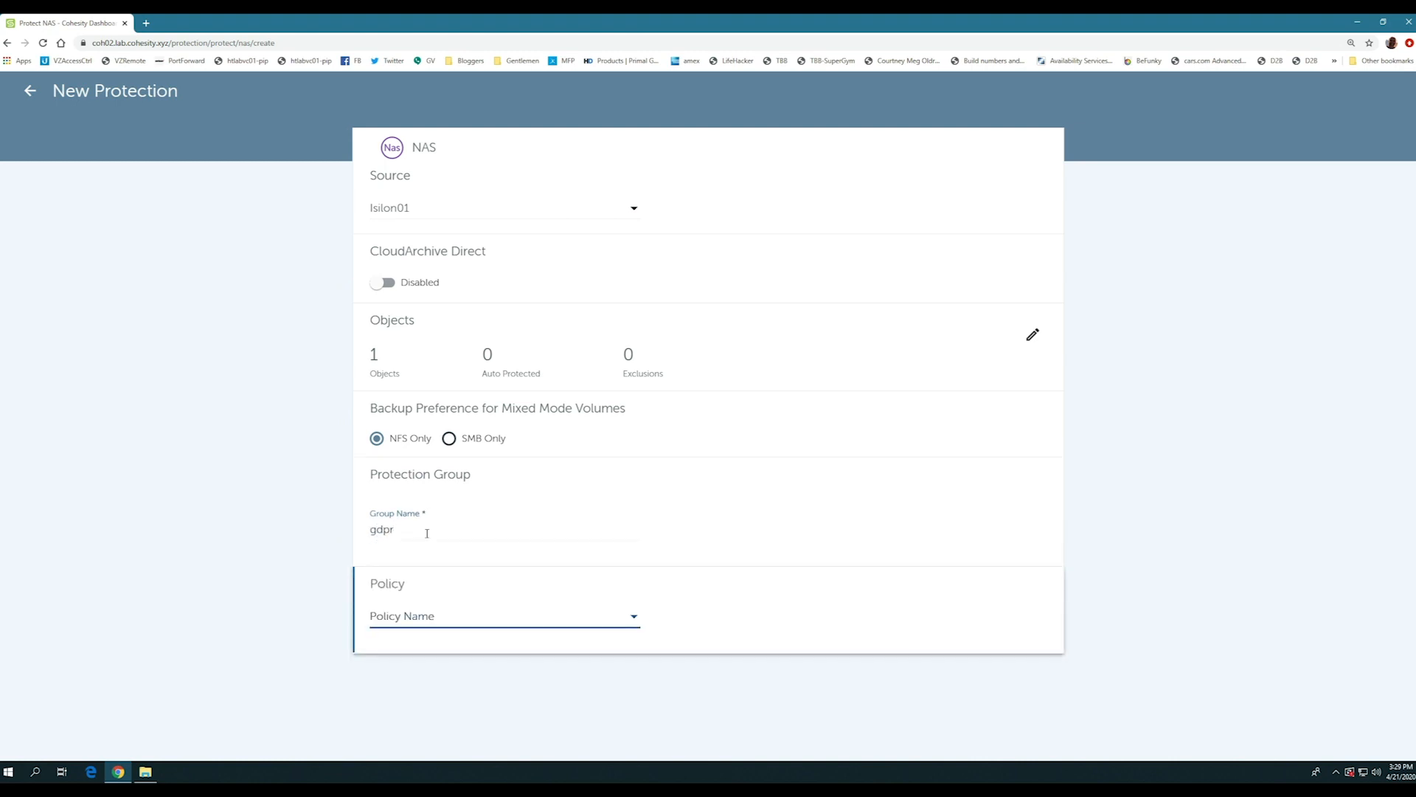
# - Assign the STATIC - Bronze policy to the protection group
pyautogui.click(435, 618)
pyautogui.scroll(-1, 647, 506)
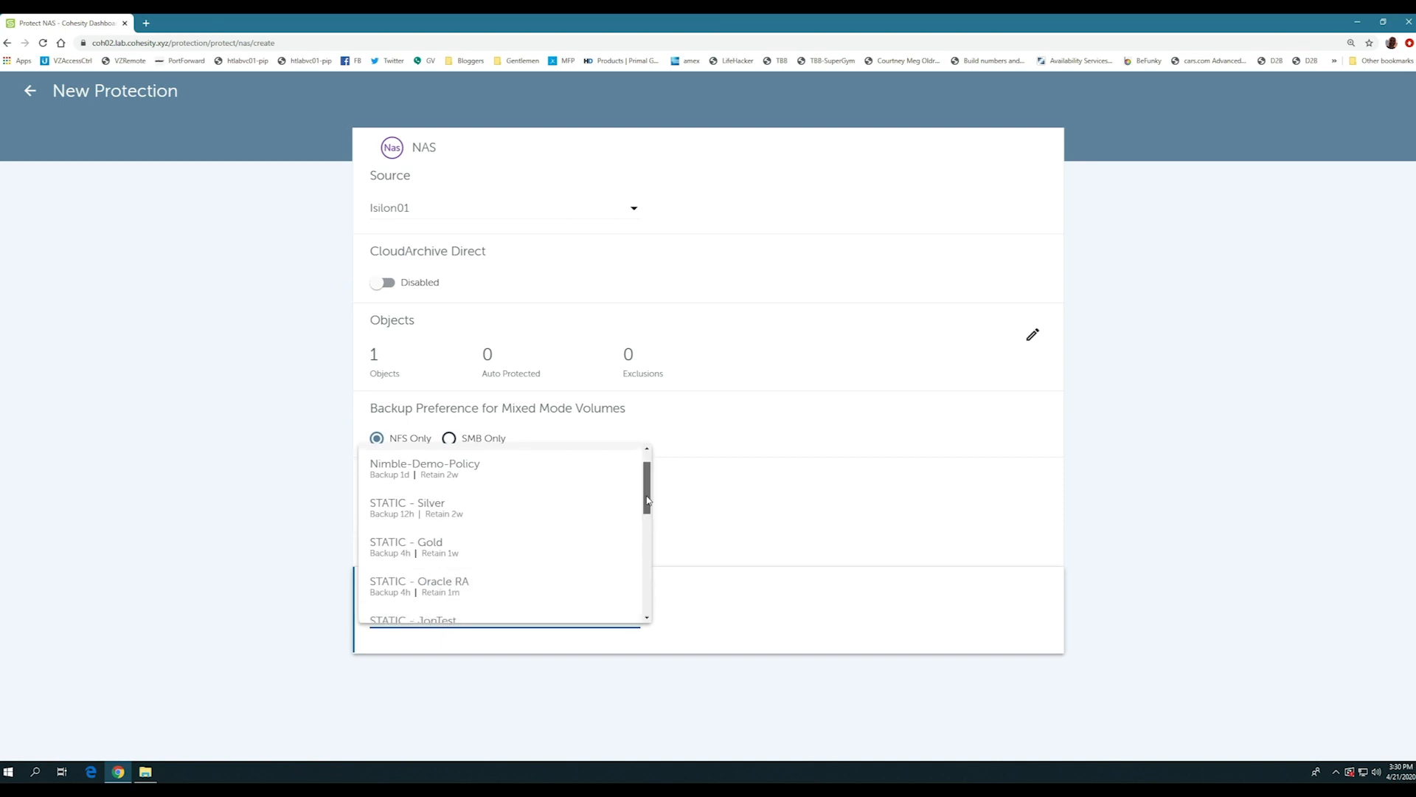
pyautogui.moveTo(648, 505); pyautogui.dragTo(645, 578)
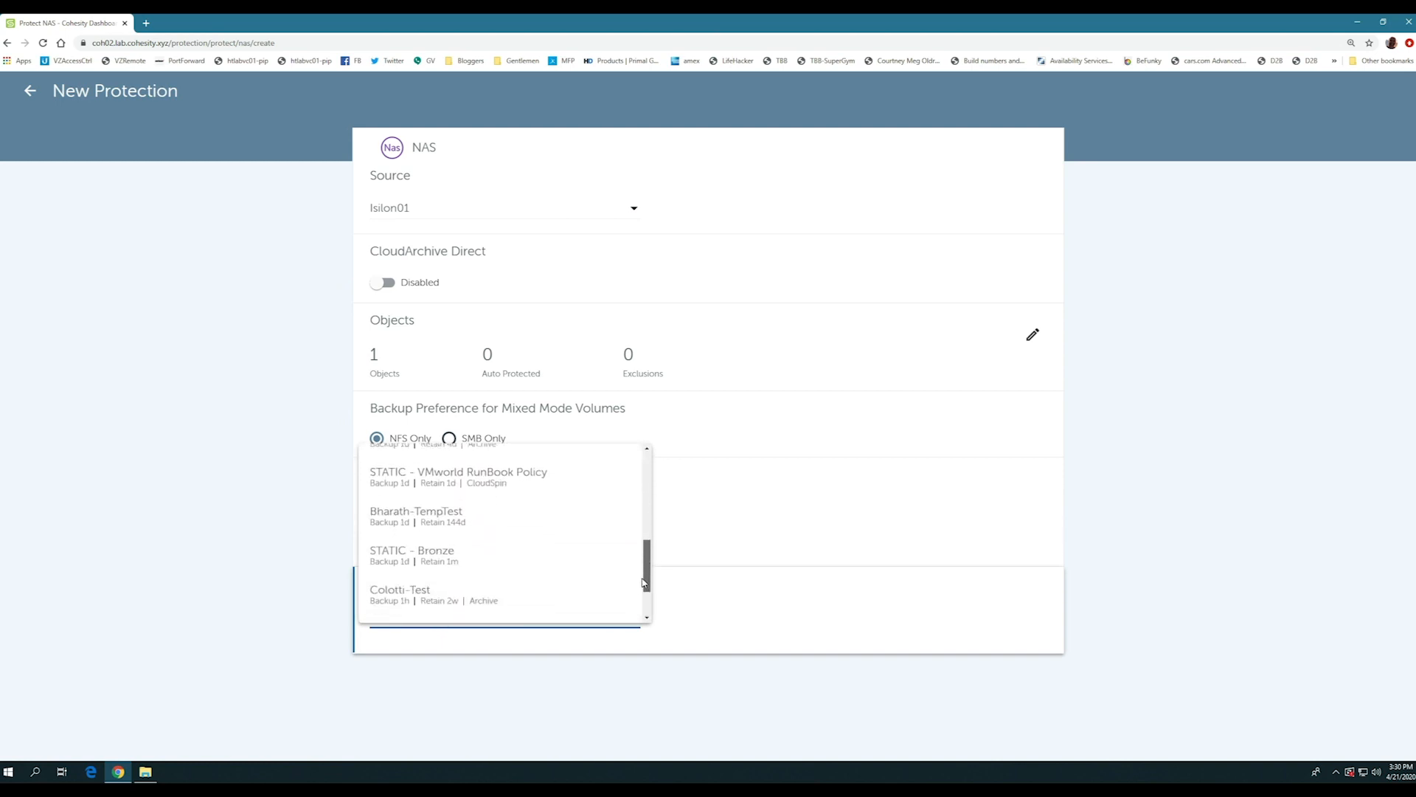
pyautogui.scroll(-1, 467, 512)
pyautogui.click(435, 524)
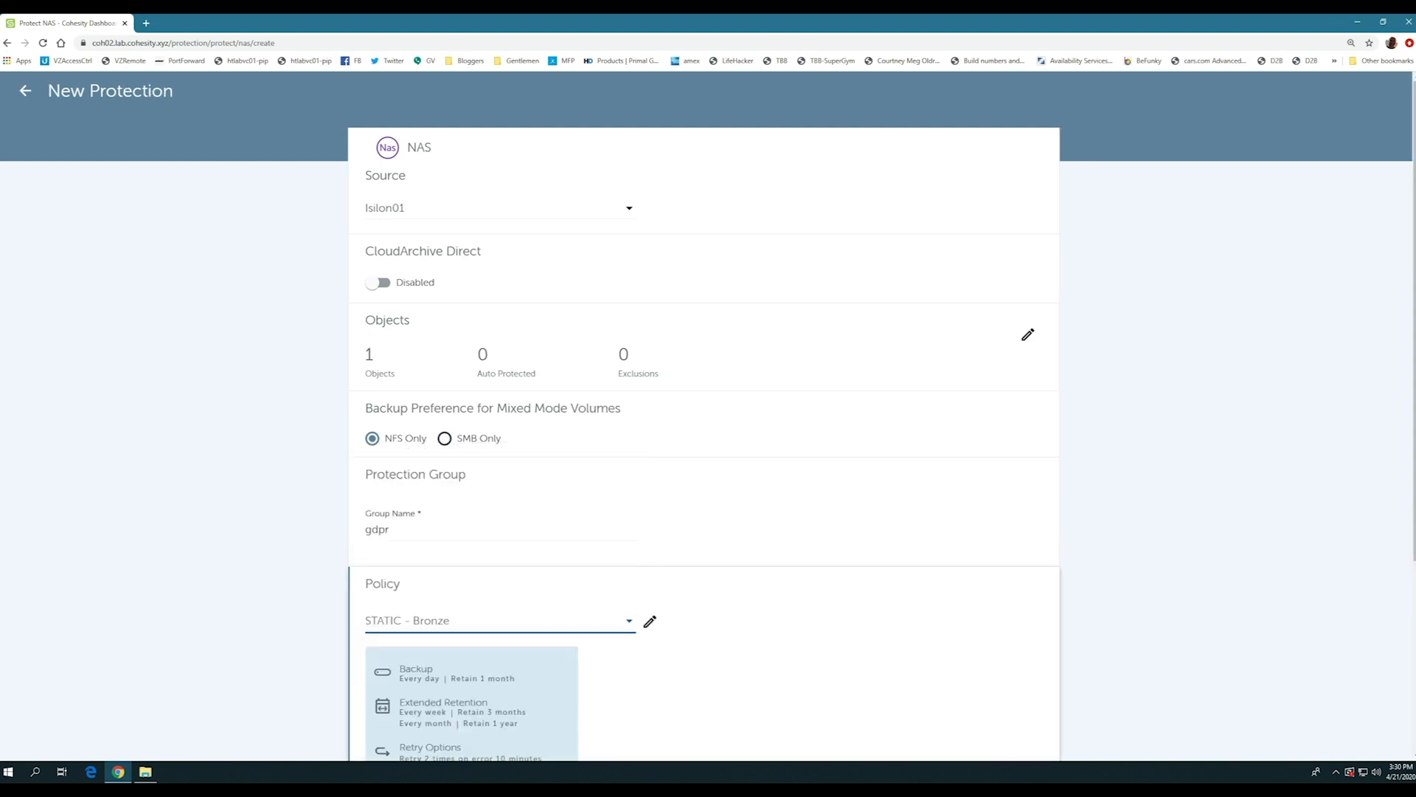
# - Set the protection group's start time to 02:00 am
pyautogui.scroll(-3, 434, 525)
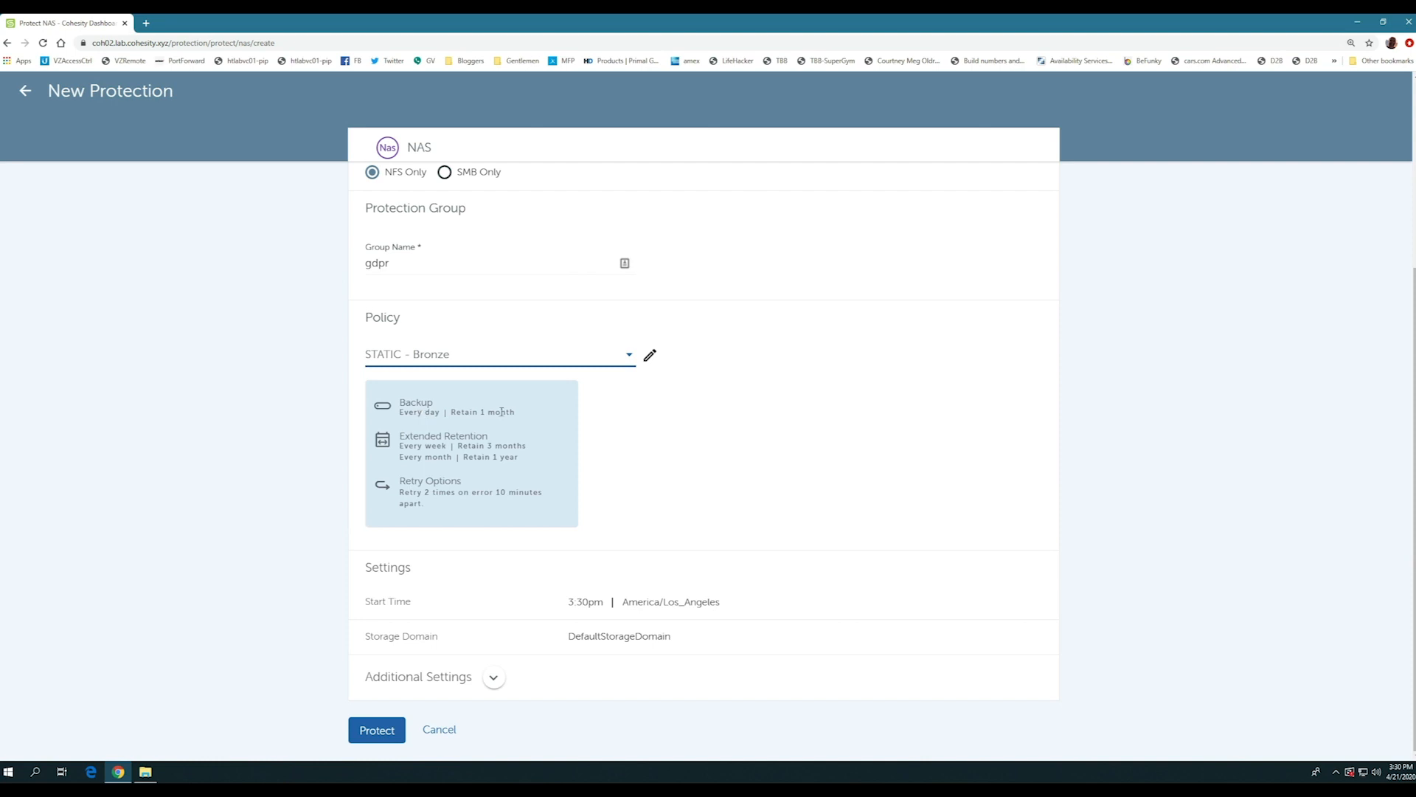
pyautogui.click(576, 606)
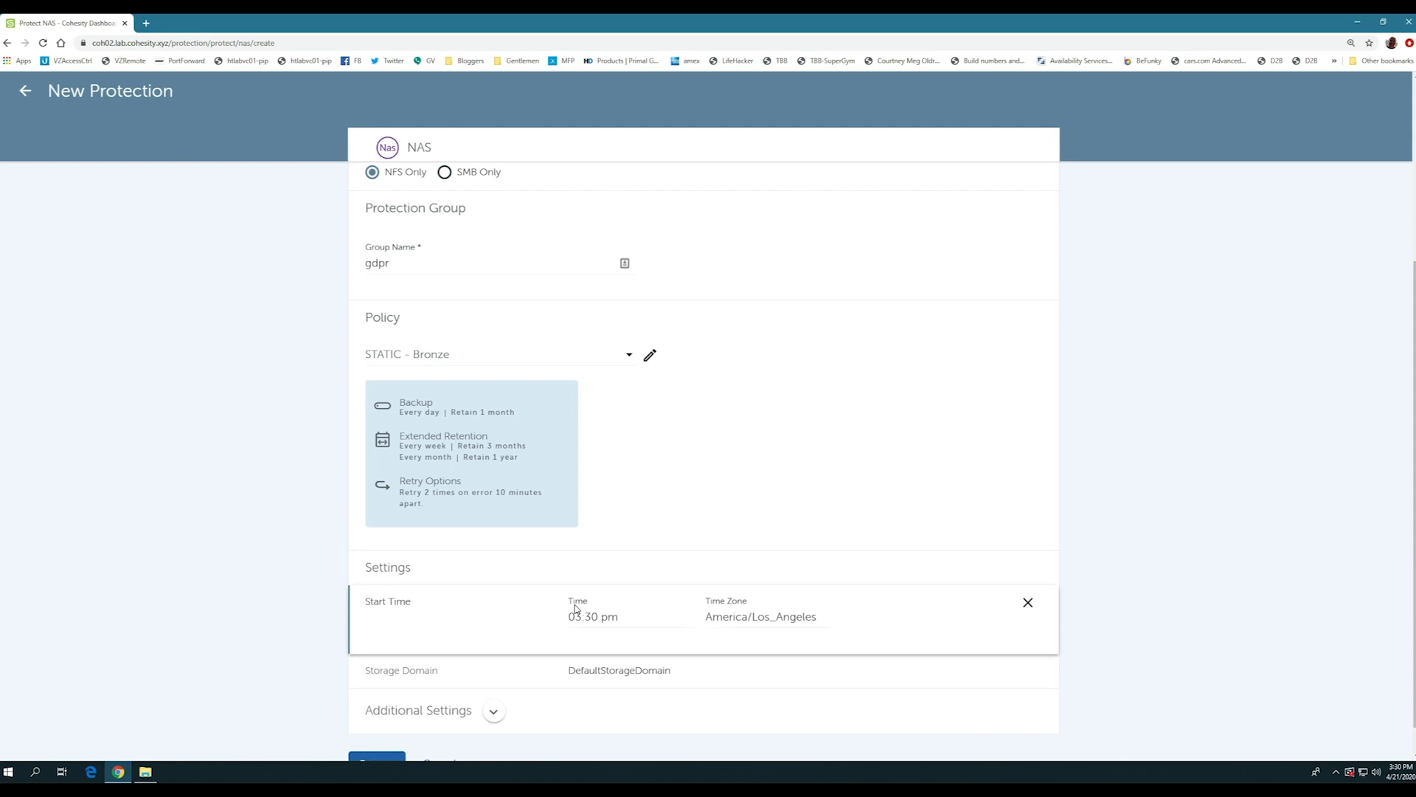
pyautogui.click(579, 620)
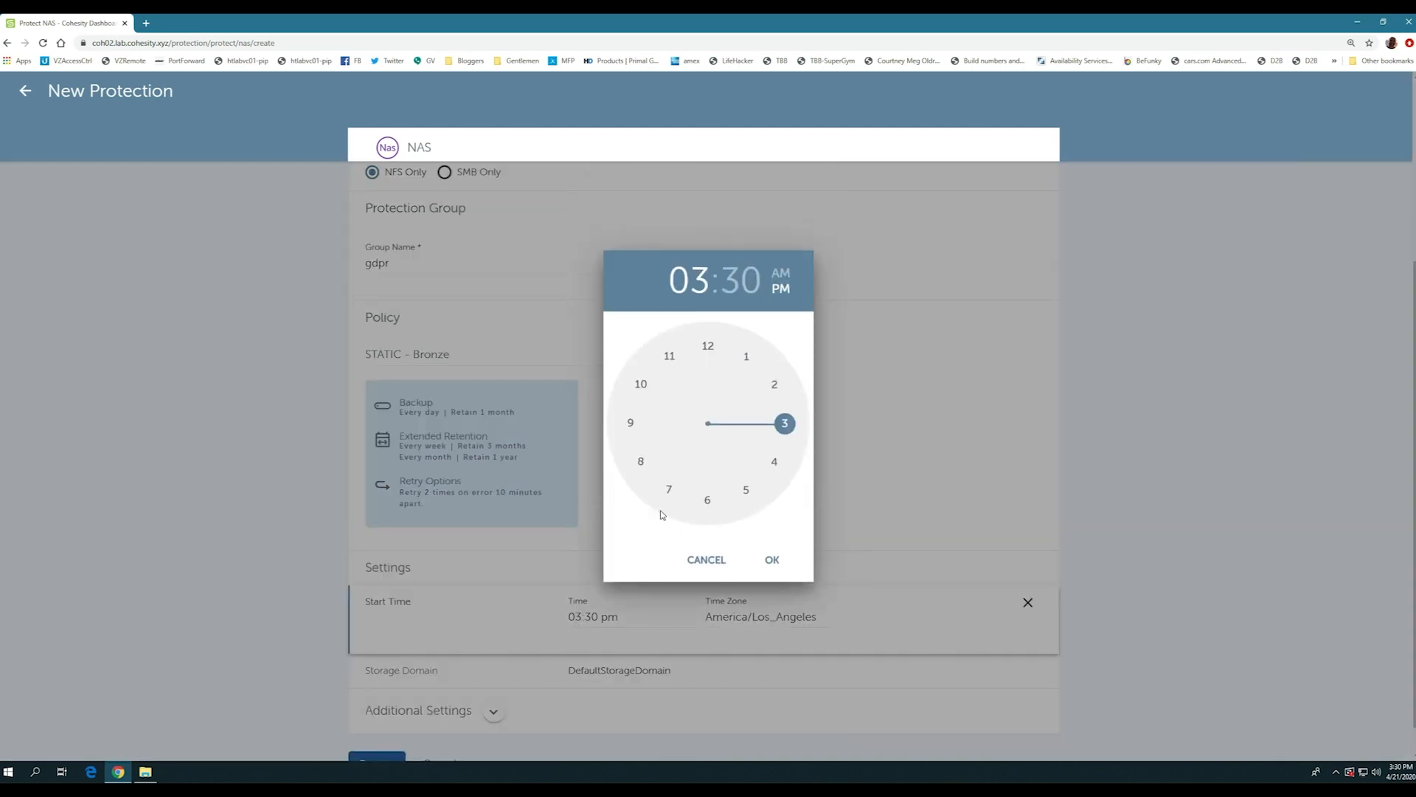
pyautogui.click(772, 384)
pyautogui.click(709, 345)
pyautogui.click(780, 273)
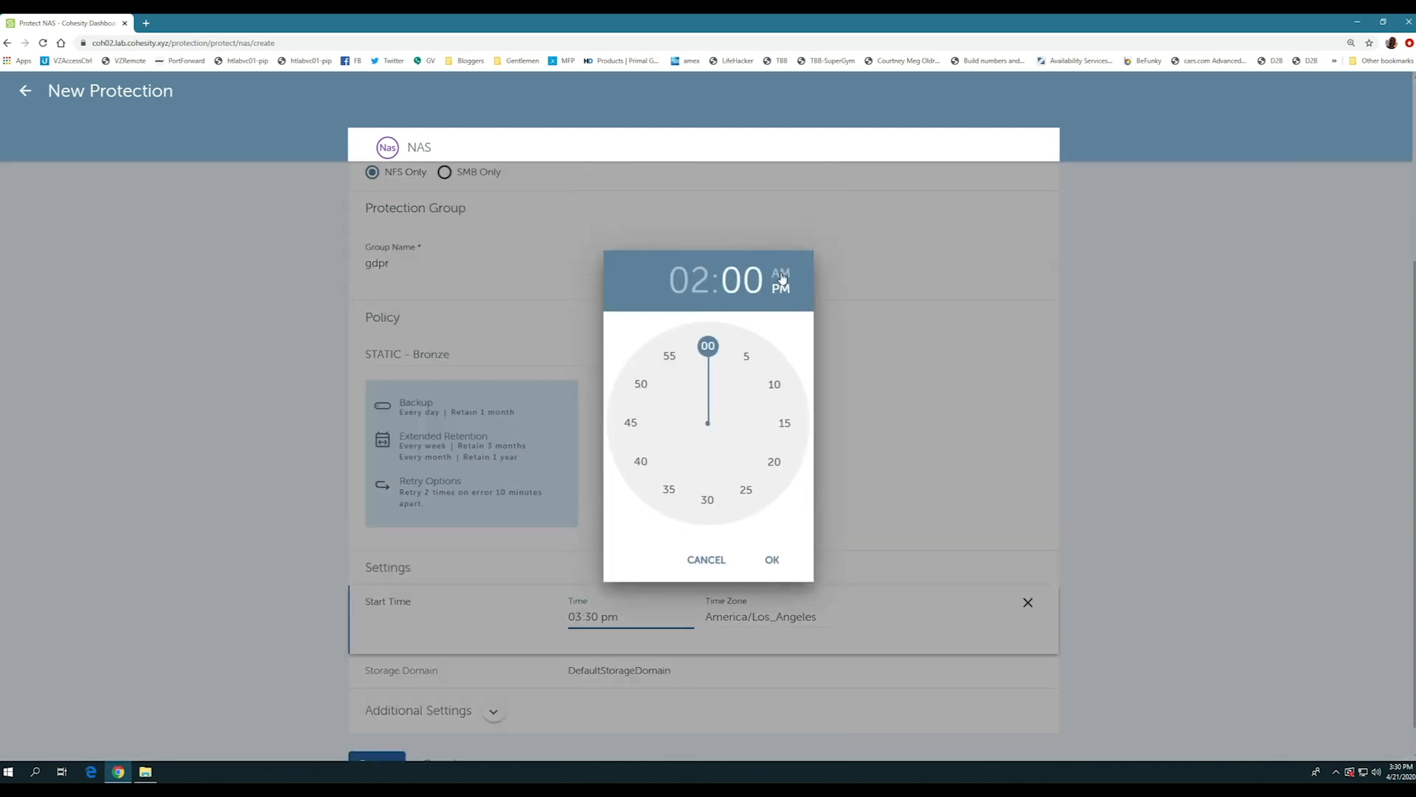
pyautogui.click(767, 562)
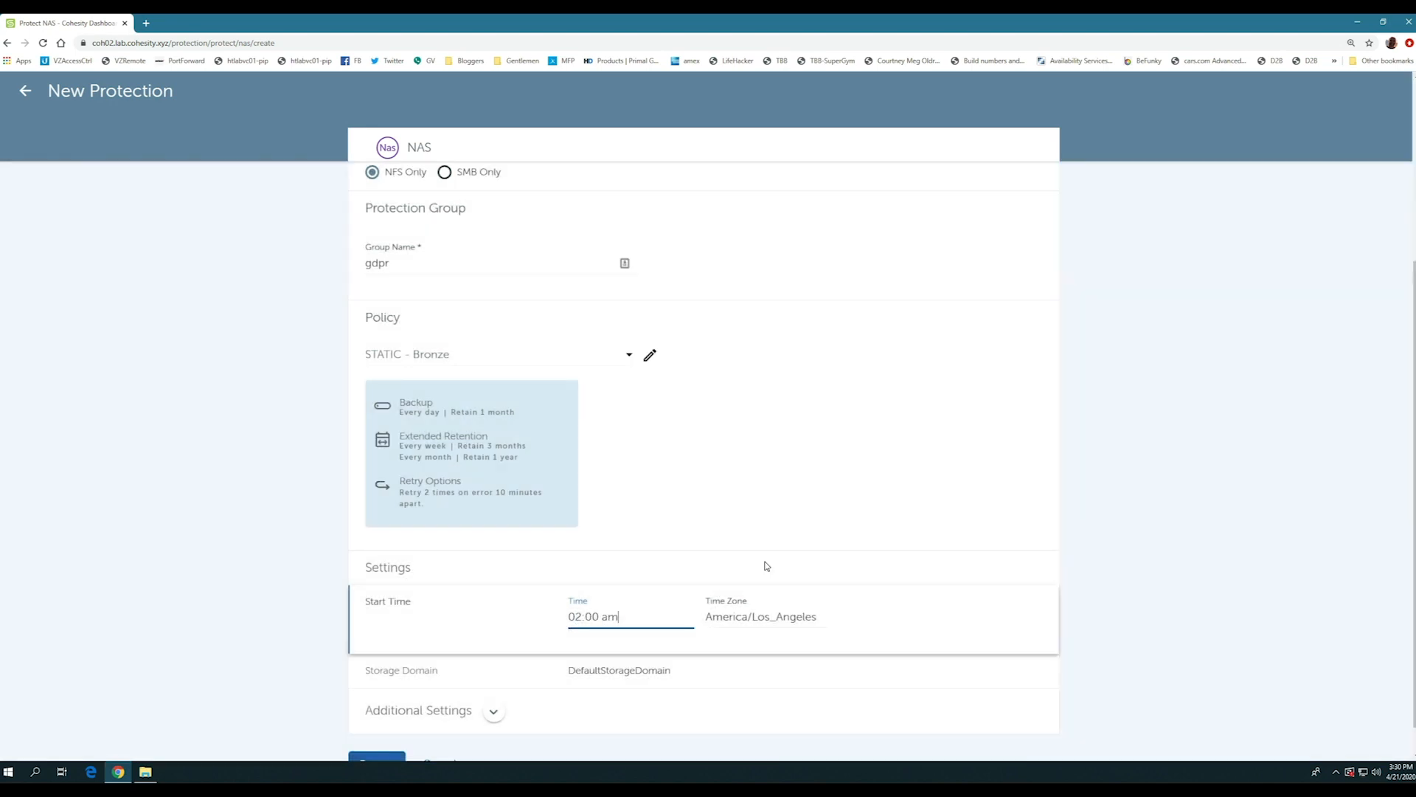
# - Review the storage domain and the additional settings, and create the protection group
pyautogui.scroll(-1, 766, 565)
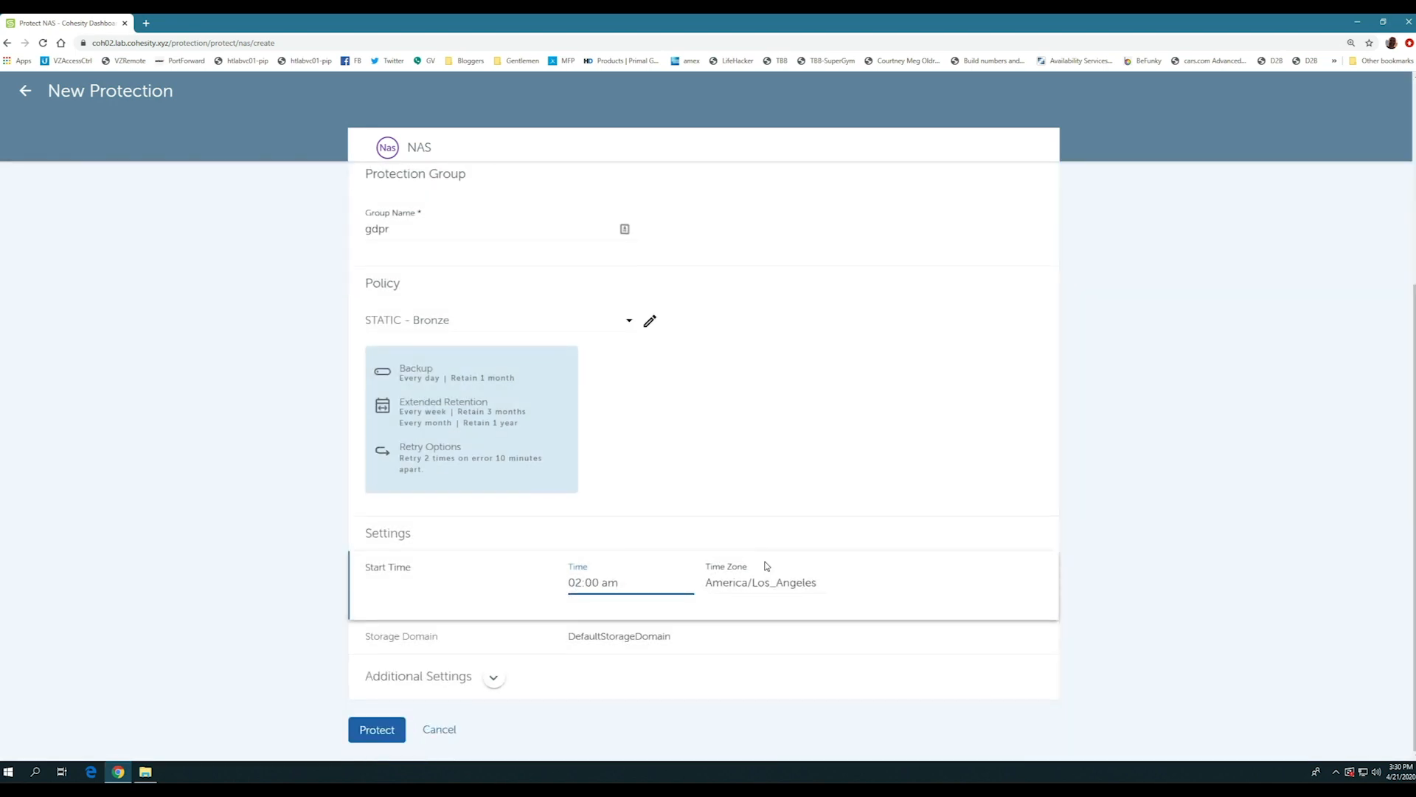
pyautogui.click(643, 642)
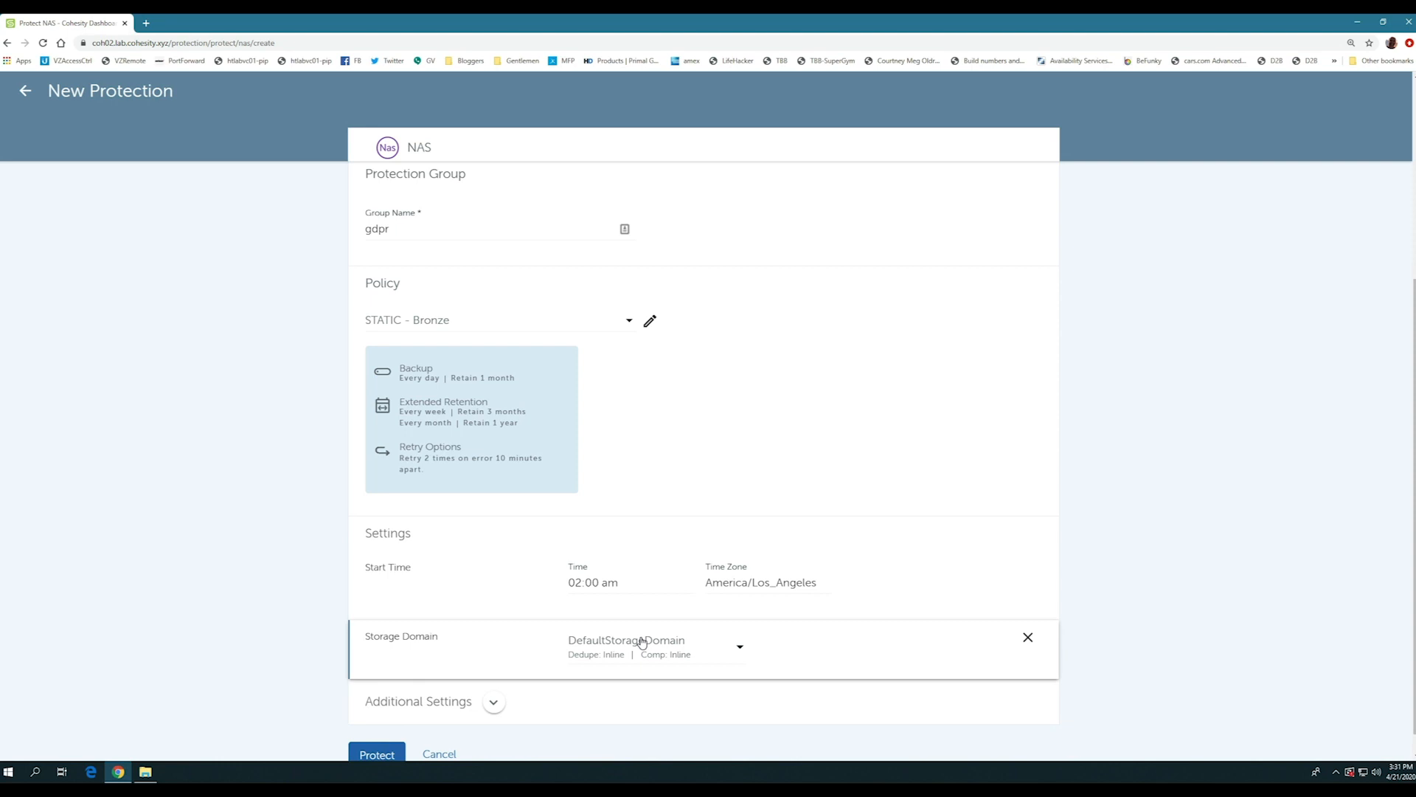
pyautogui.click(494, 702)
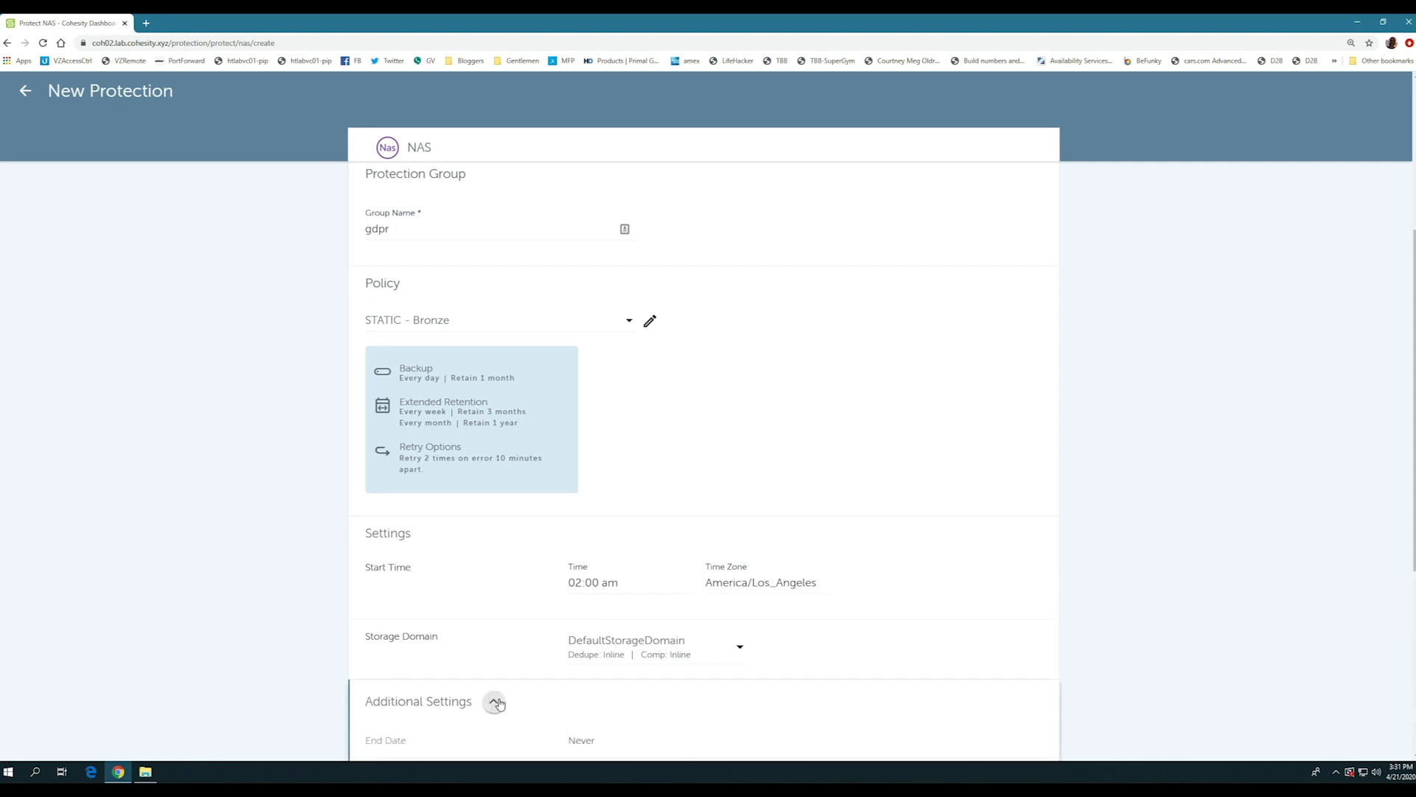
pyautogui.scroll(-5, 393, 492)
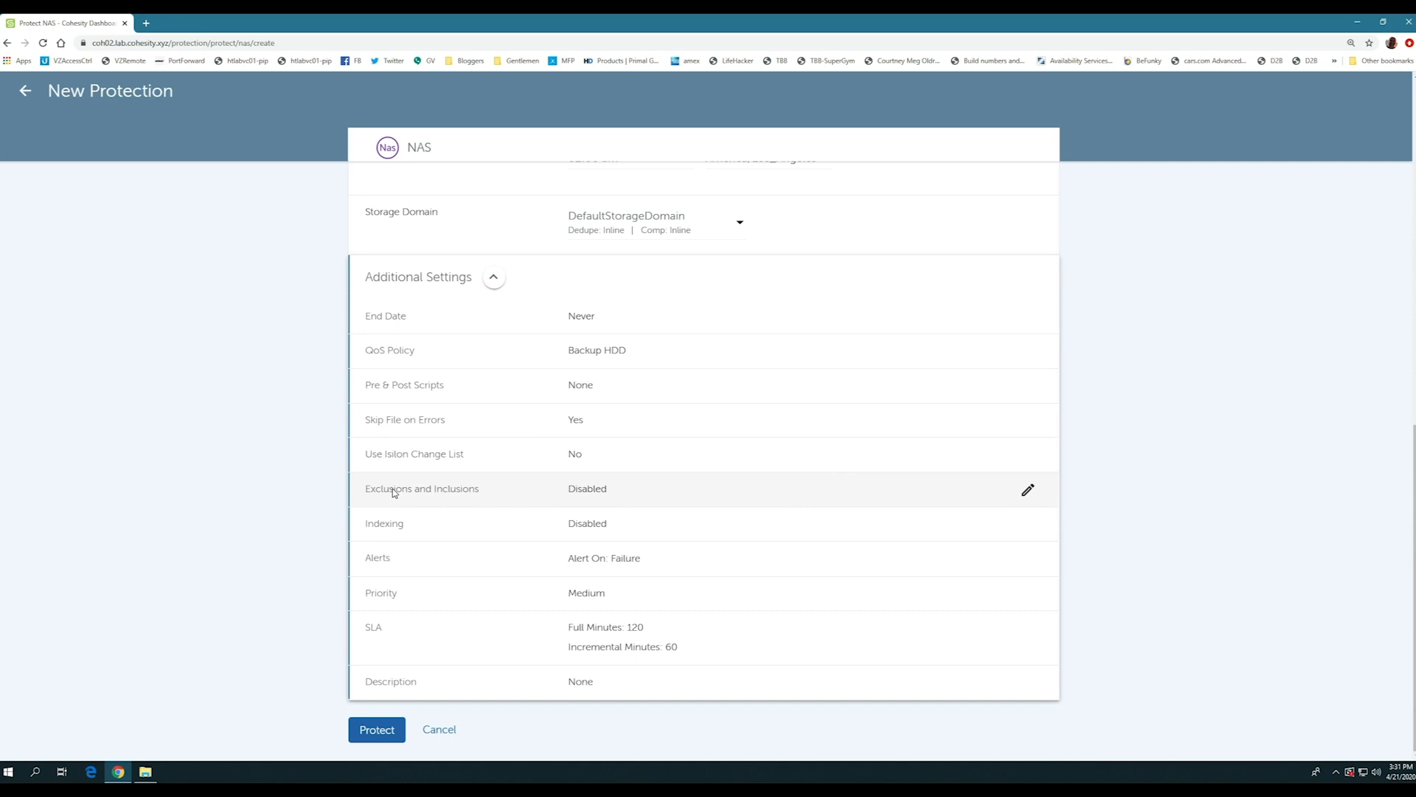
pyautogui.click(376, 729)
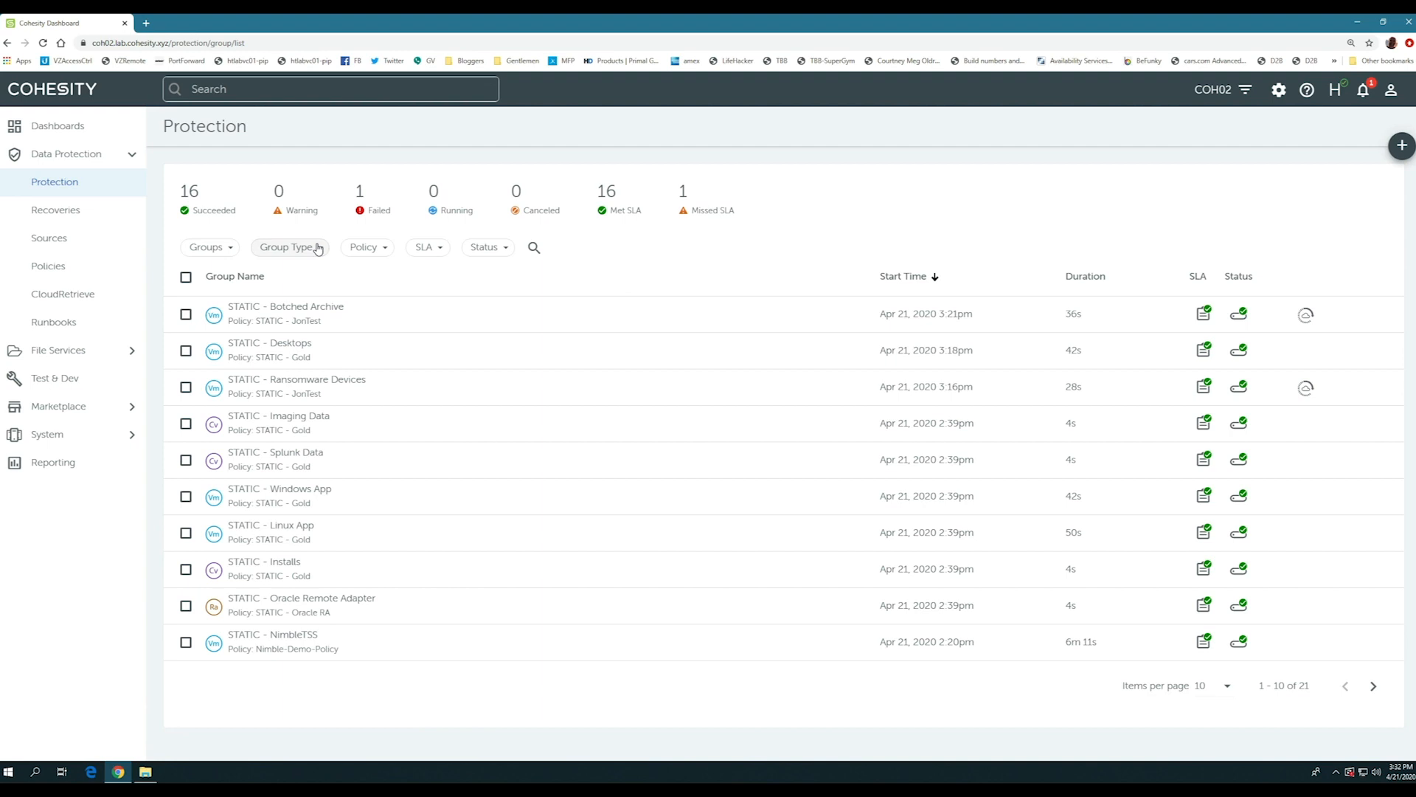
# - Filter the protection groups by the NAS group type
pyautogui.click(319, 249)
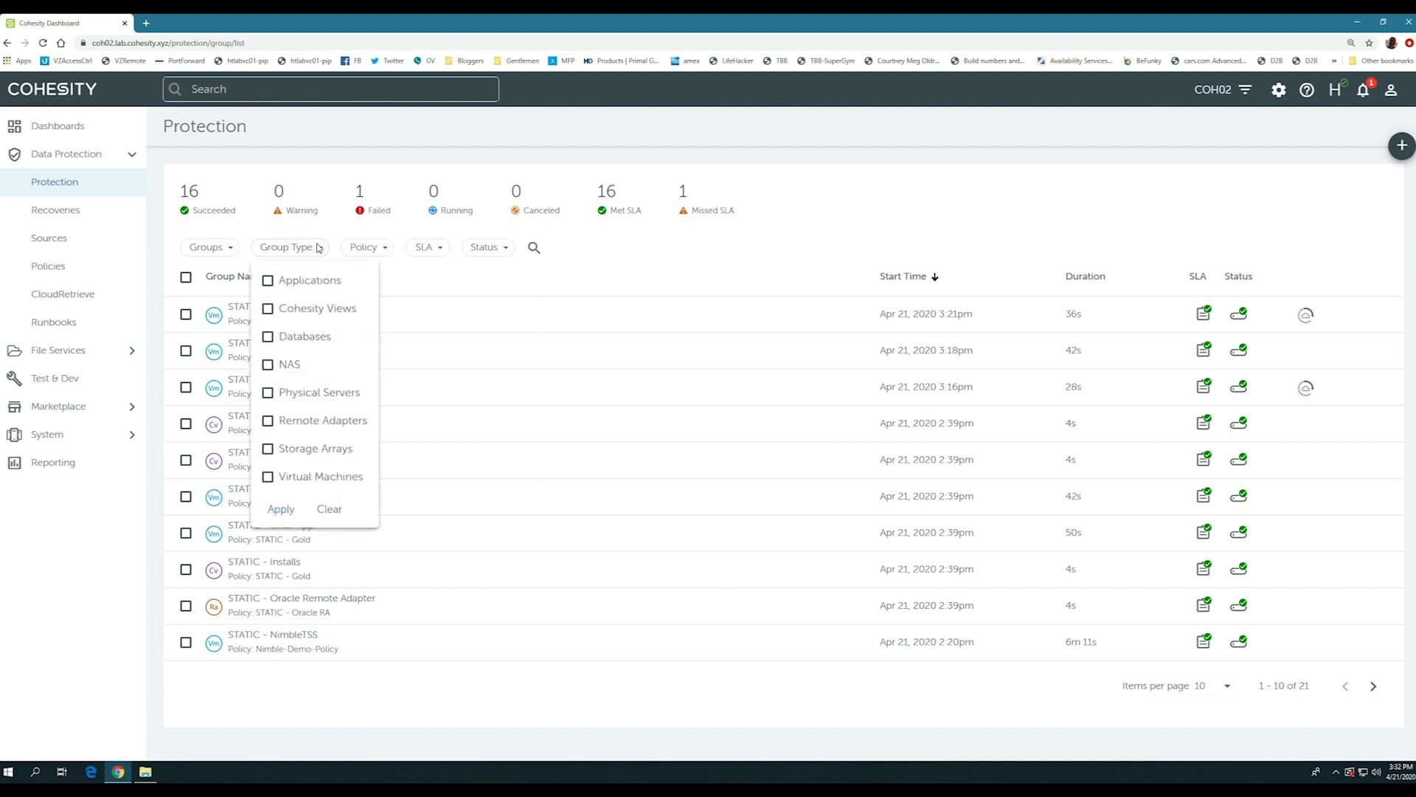
pyautogui.click(268, 365)
pyautogui.click(282, 512)
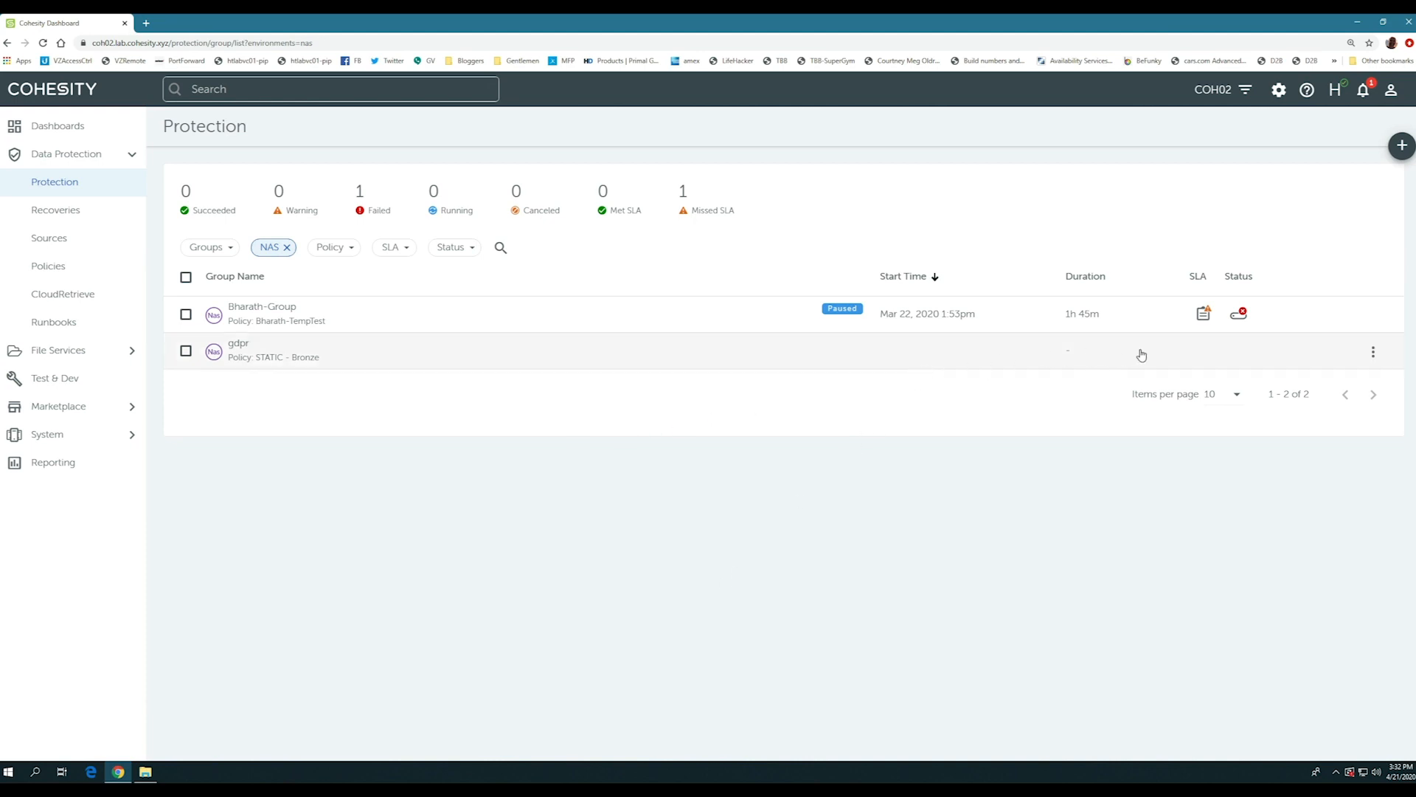
# - Run an immediate incremental backup of all objects in the gdpr protection group
pyautogui.click(1373, 352)
pyautogui.click(1245, 391)
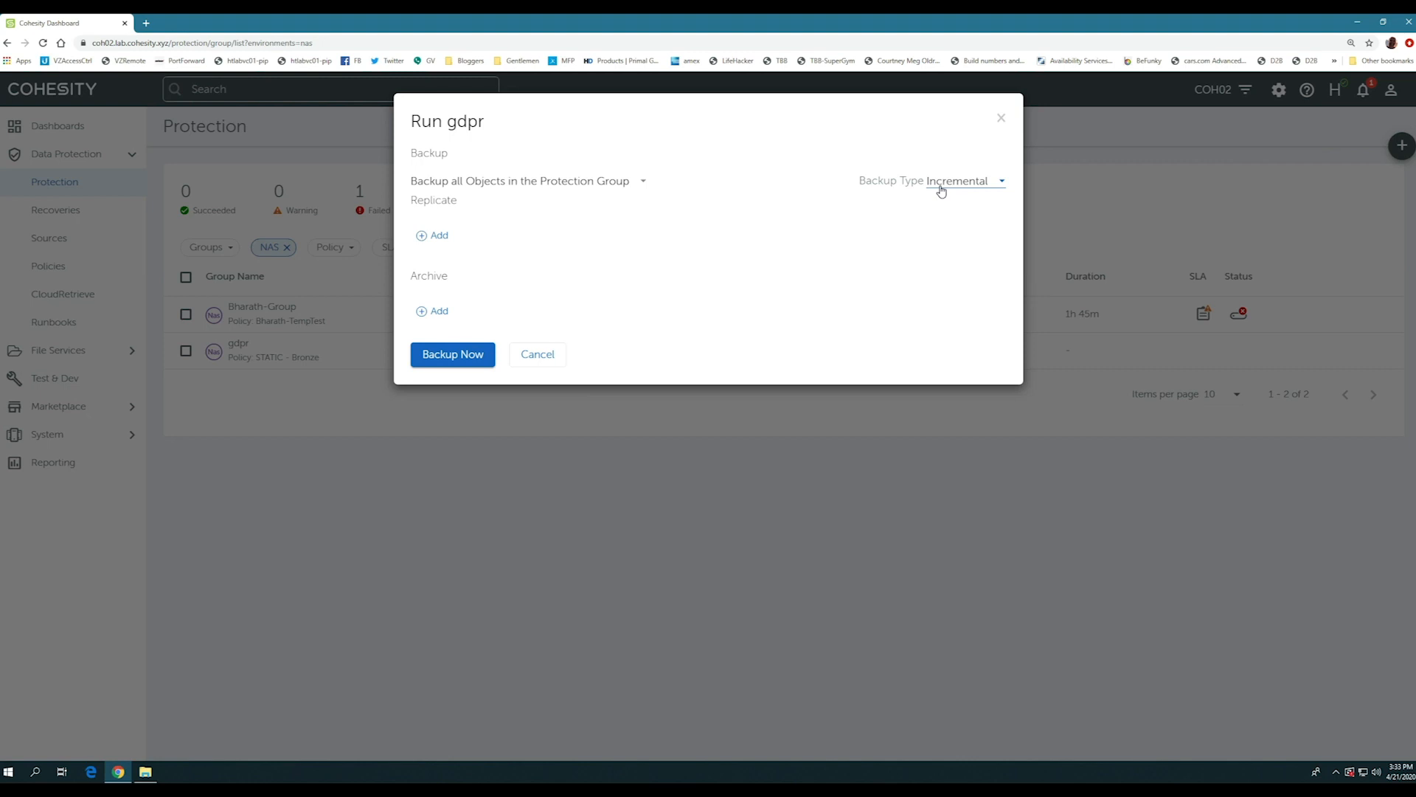
pyautogui.click(453, 354)
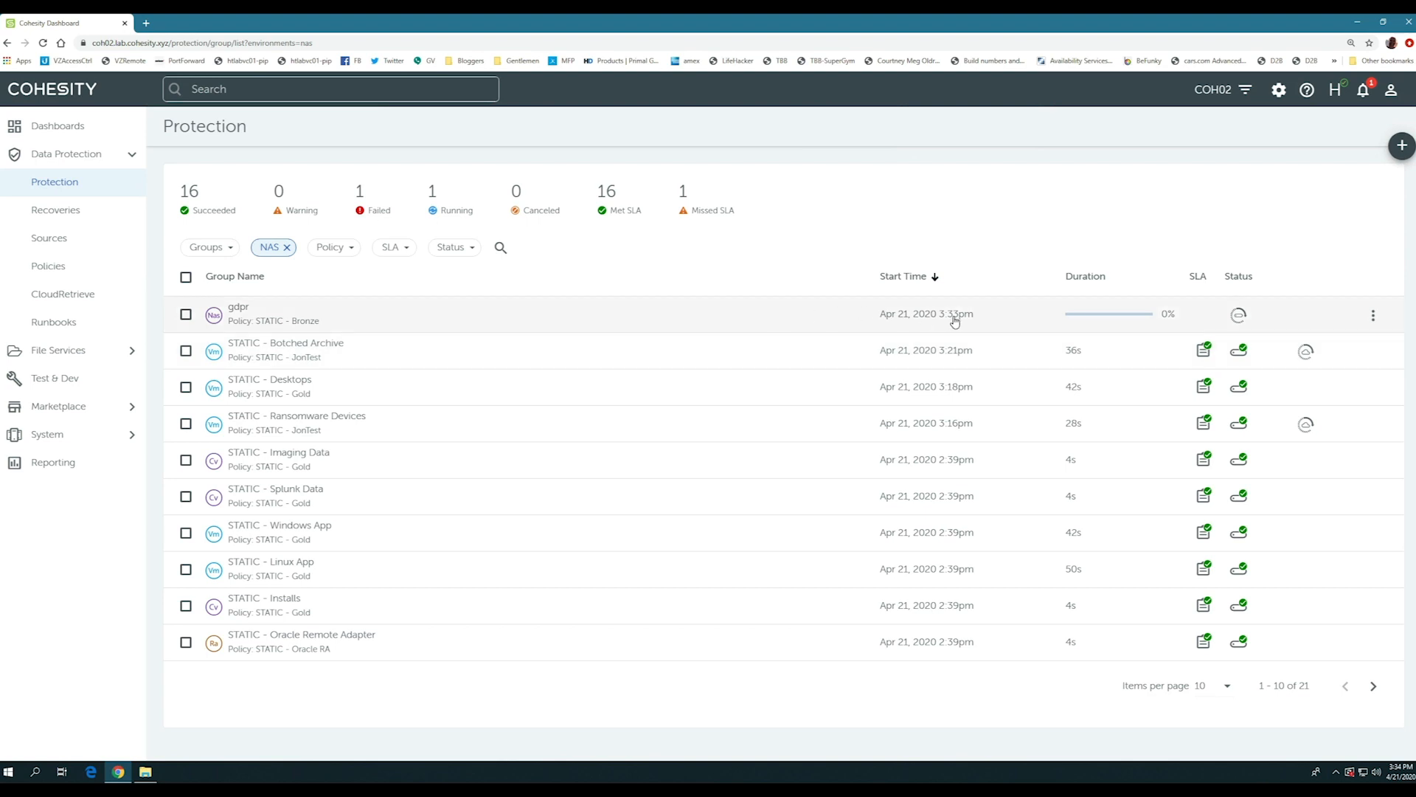
# - Open the gdpr group's current run details and expand the task log of /ifs/gdpr
pyautogui.click(1242, 317)
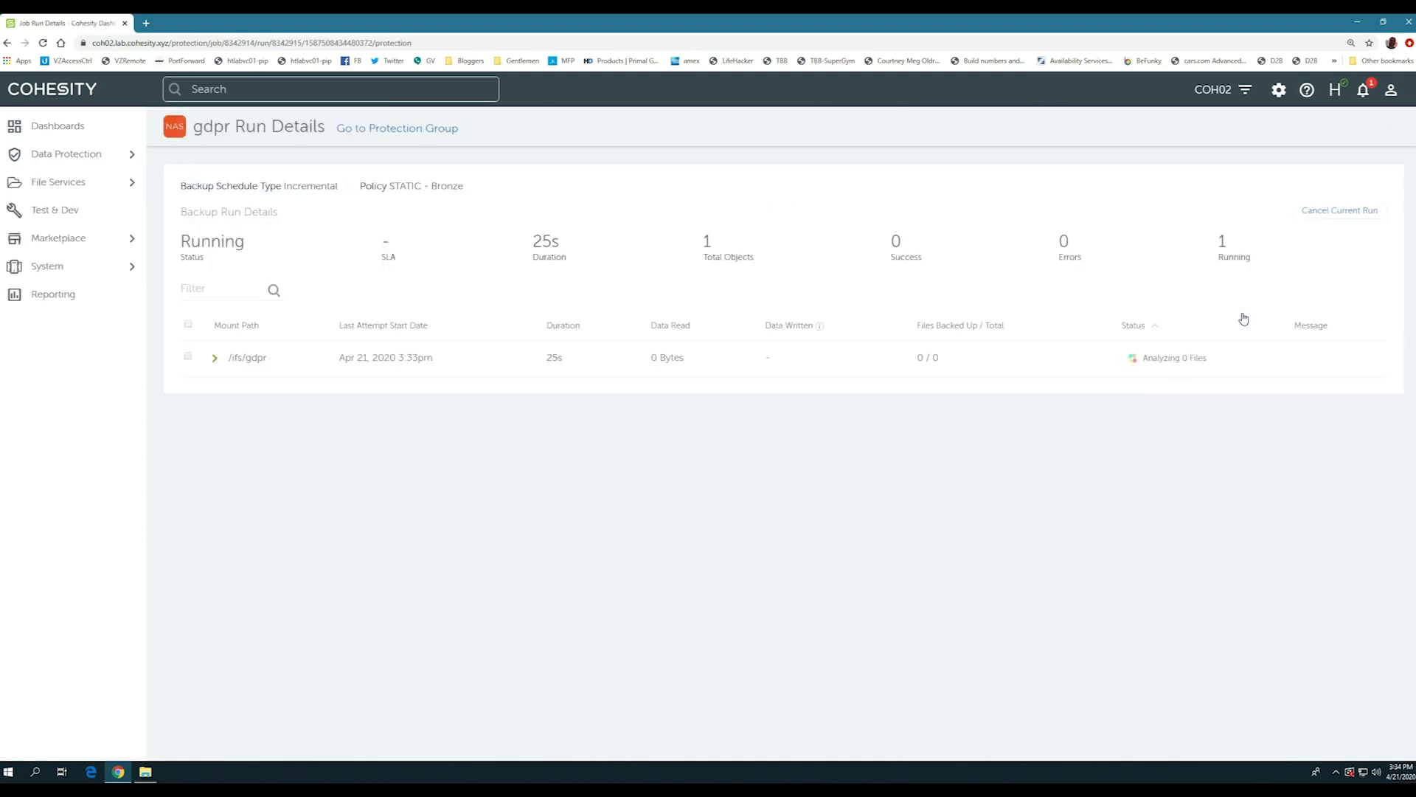
pyautogui.click(215, 358)
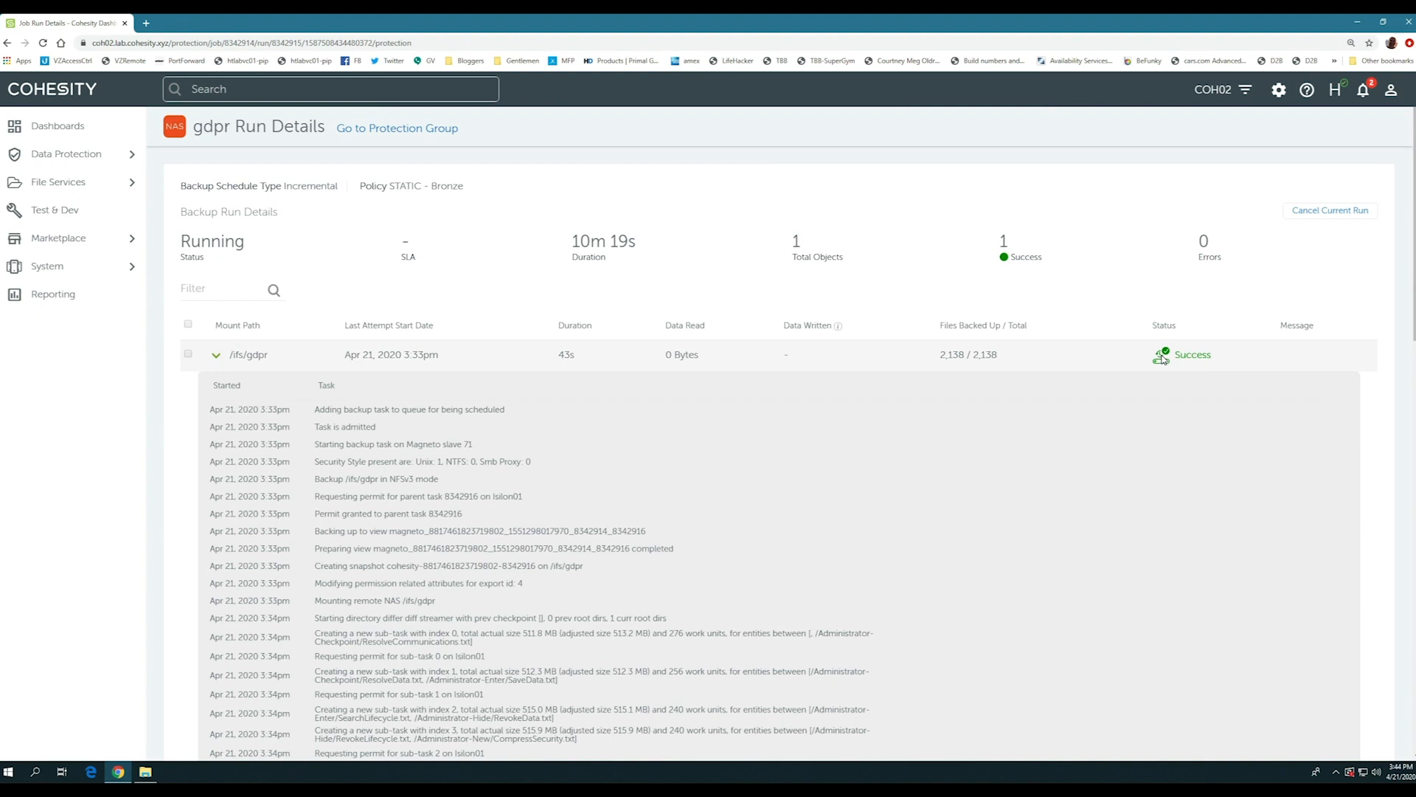
# - Open the recoveries overview and start a new recovery of the Storage Volume type
pyautogui.click(100, 153)
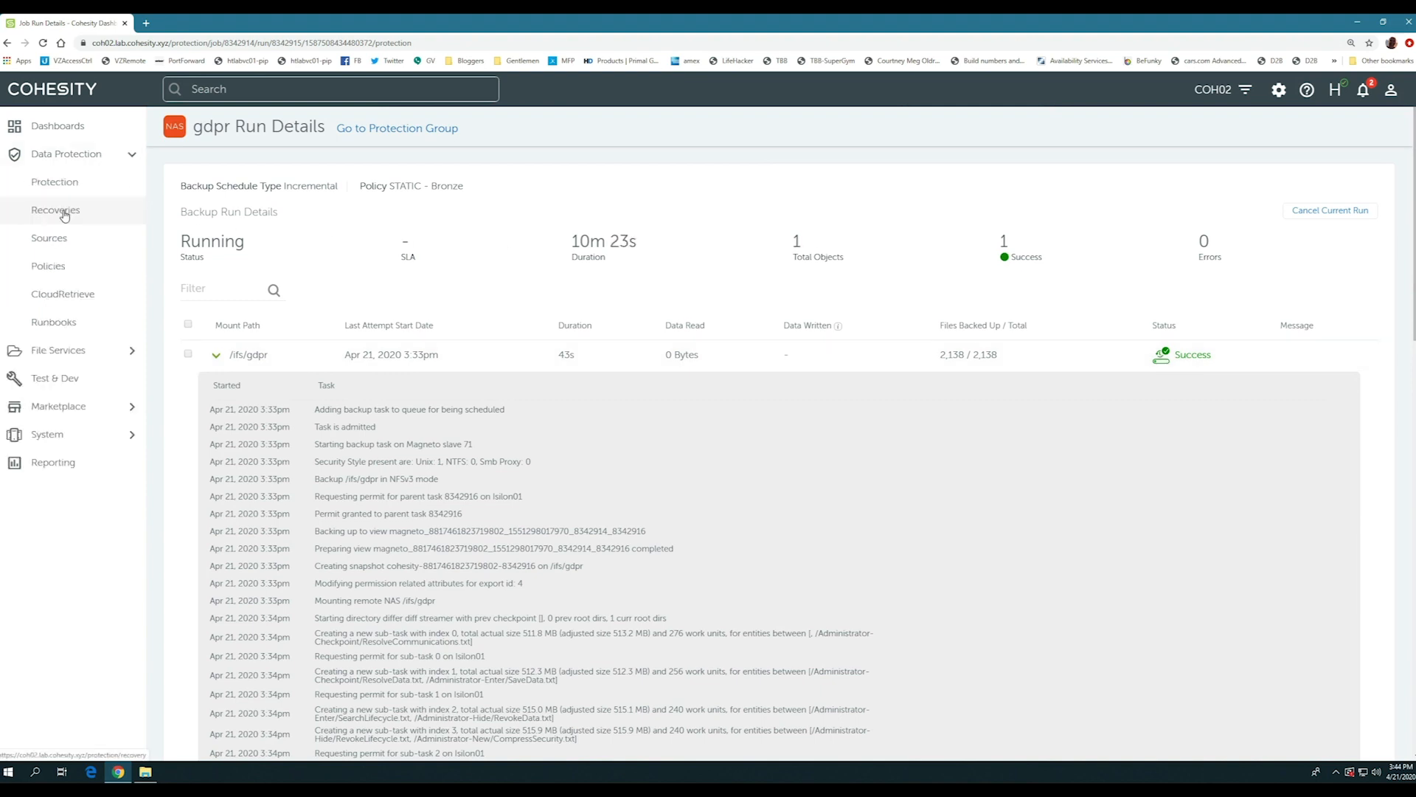
pyautogui.click(64, 212)
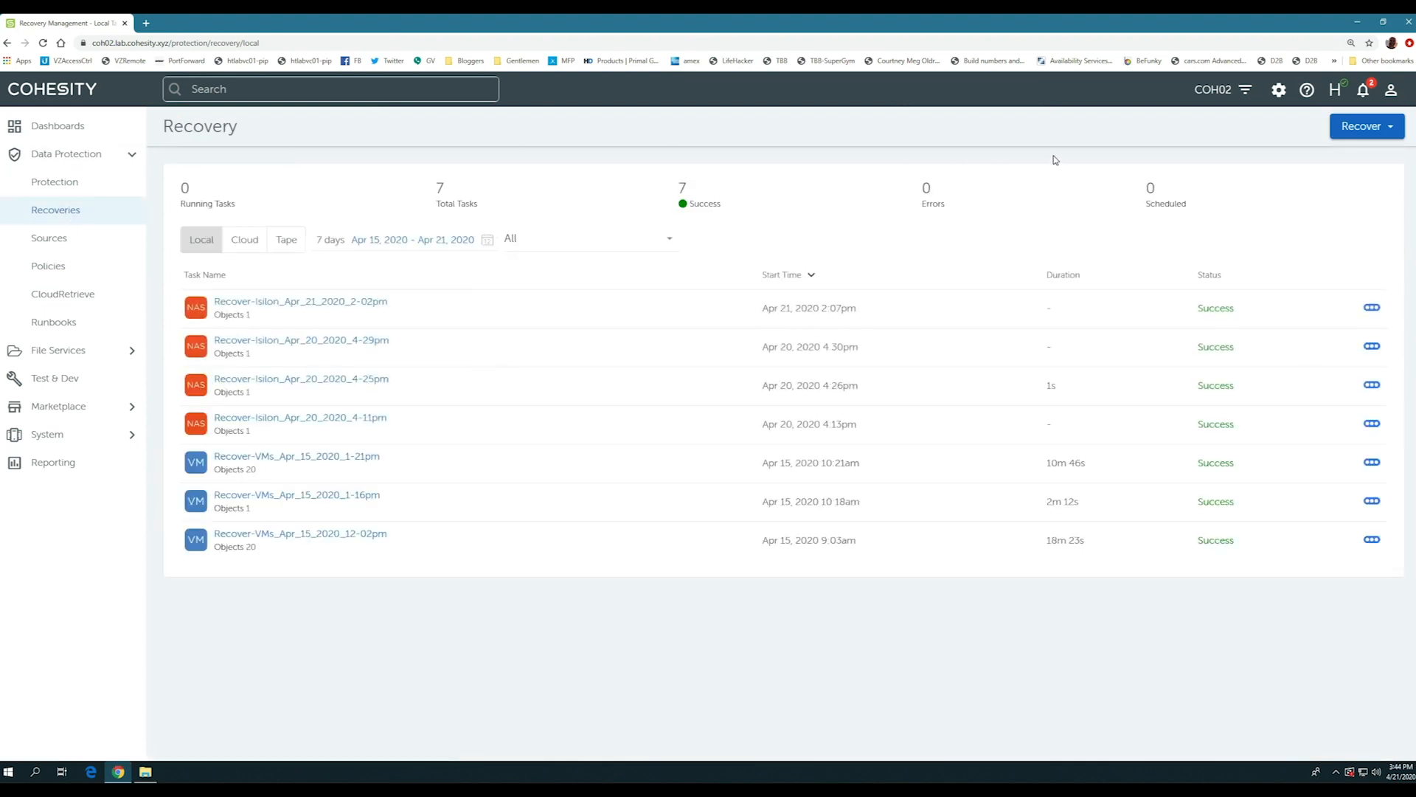
pyautogui.click(1361, 127)
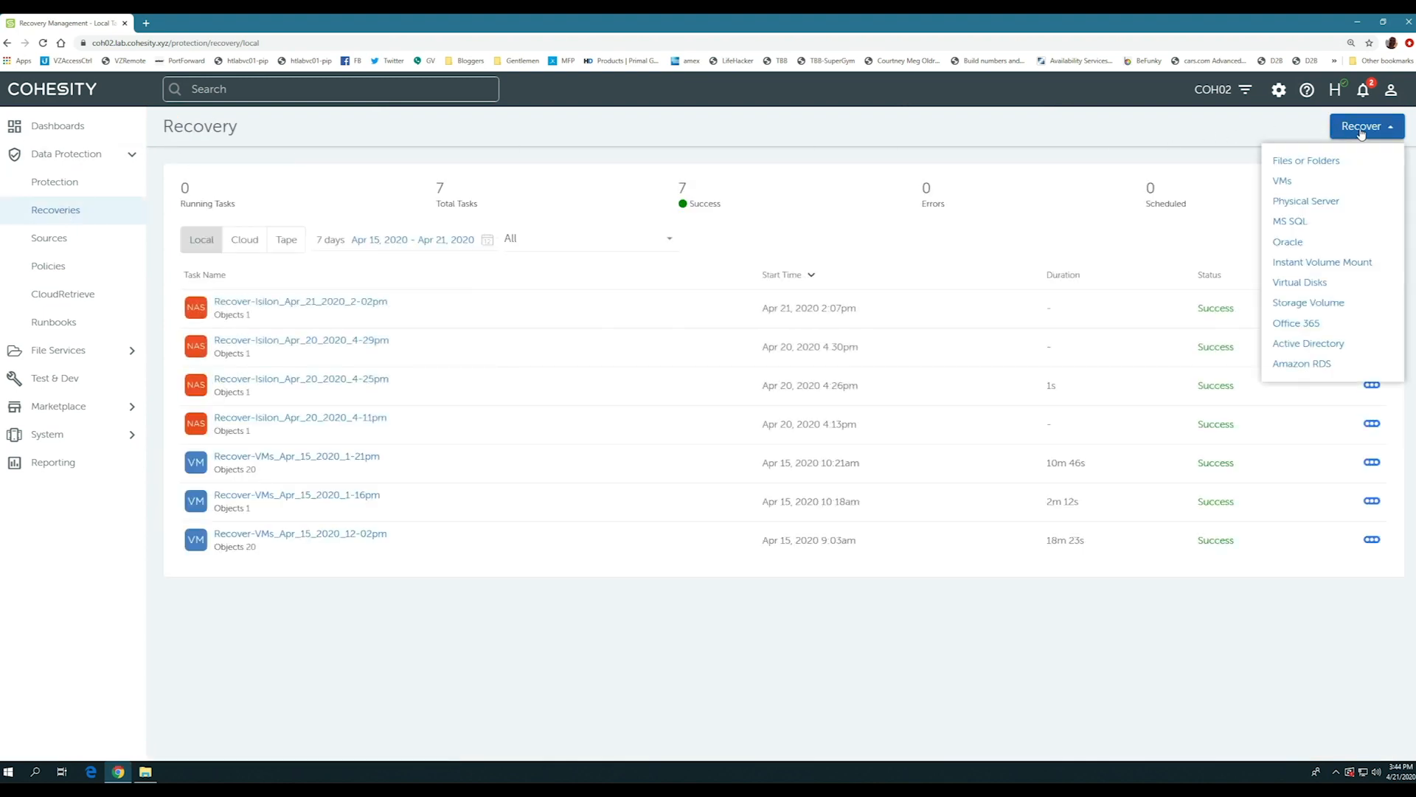
pyautogui.click(1311, 303)
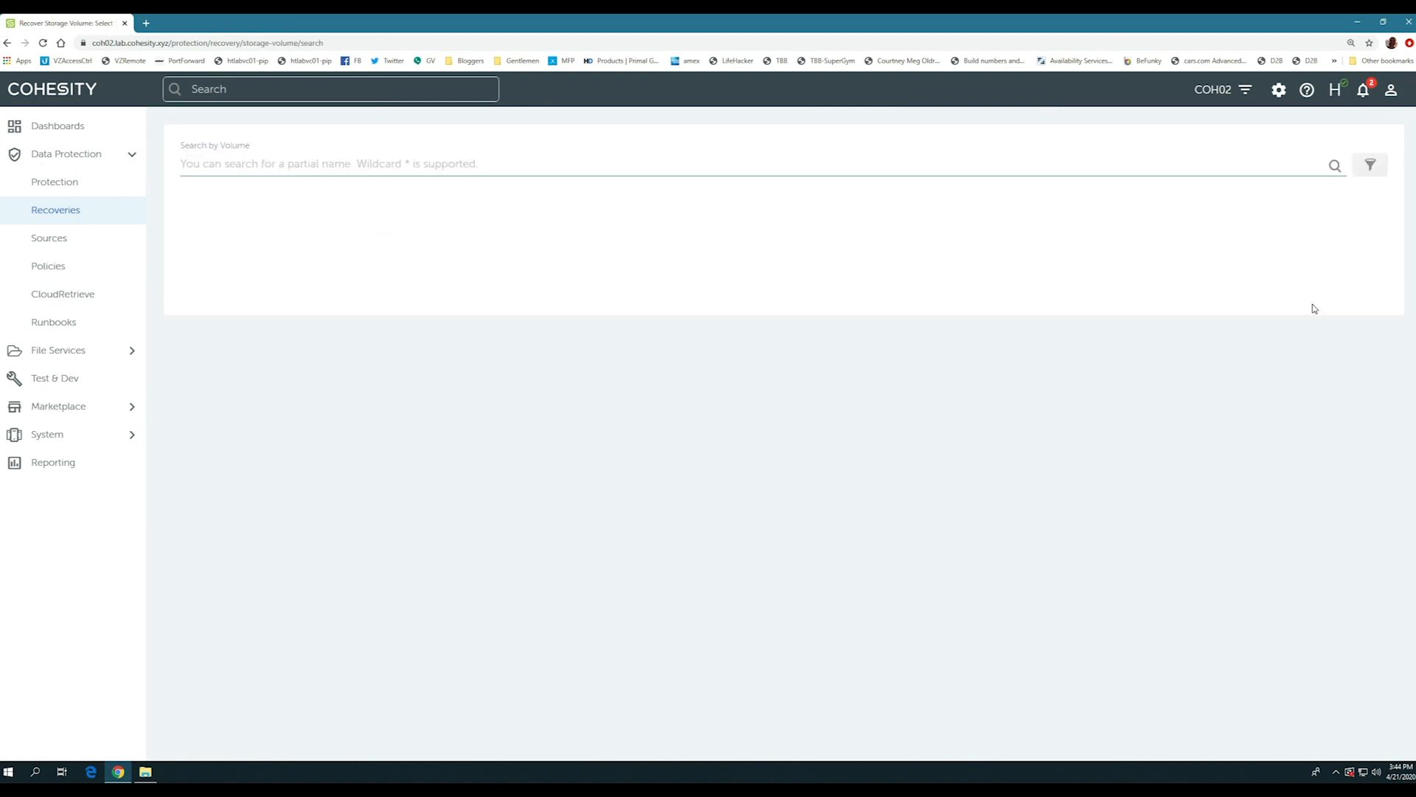
# - Search the volumes for "gdpr" and select /ifs/gdpr as the object to recover
pyautogui.write('gdpr')
pyautogui.press('Return')
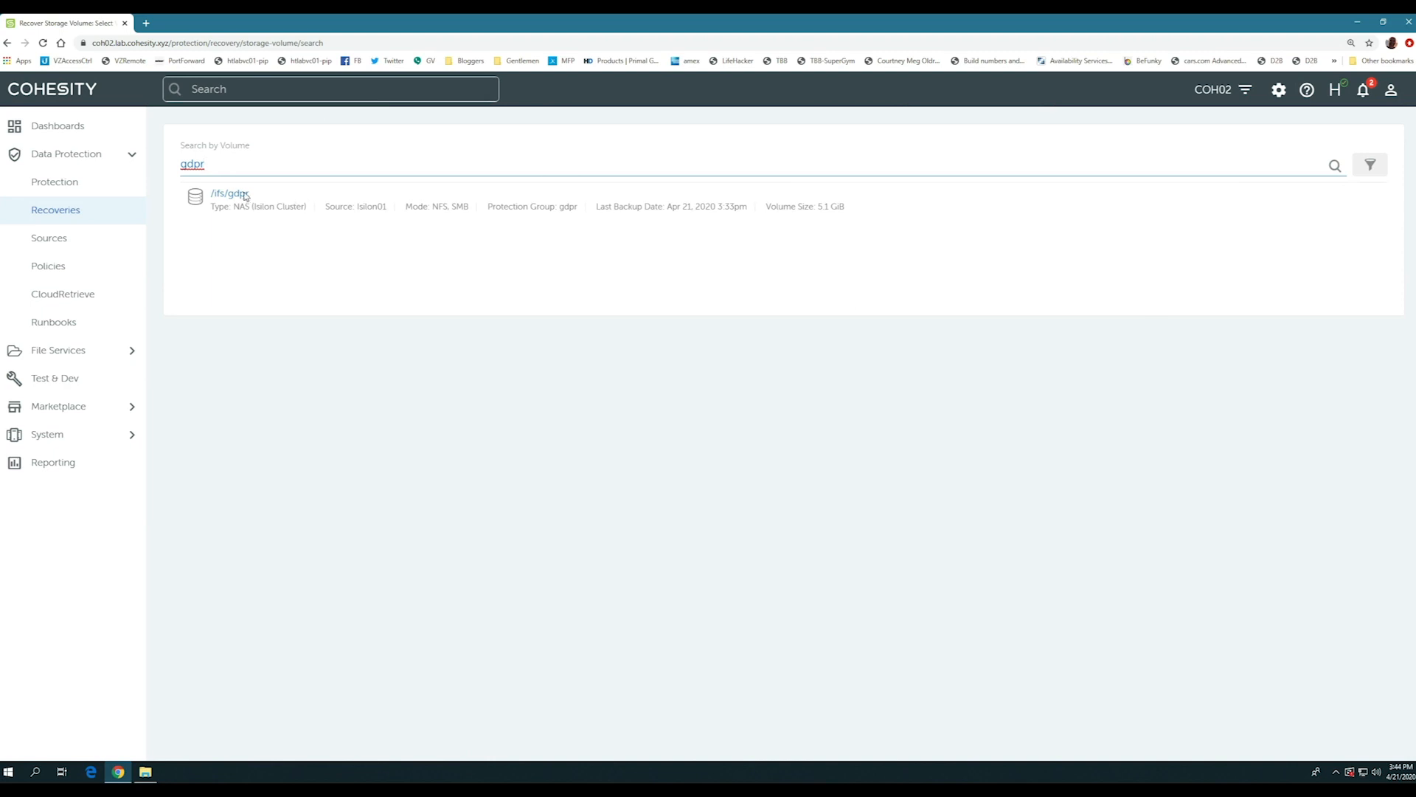
pyautogui.click(228, 195)
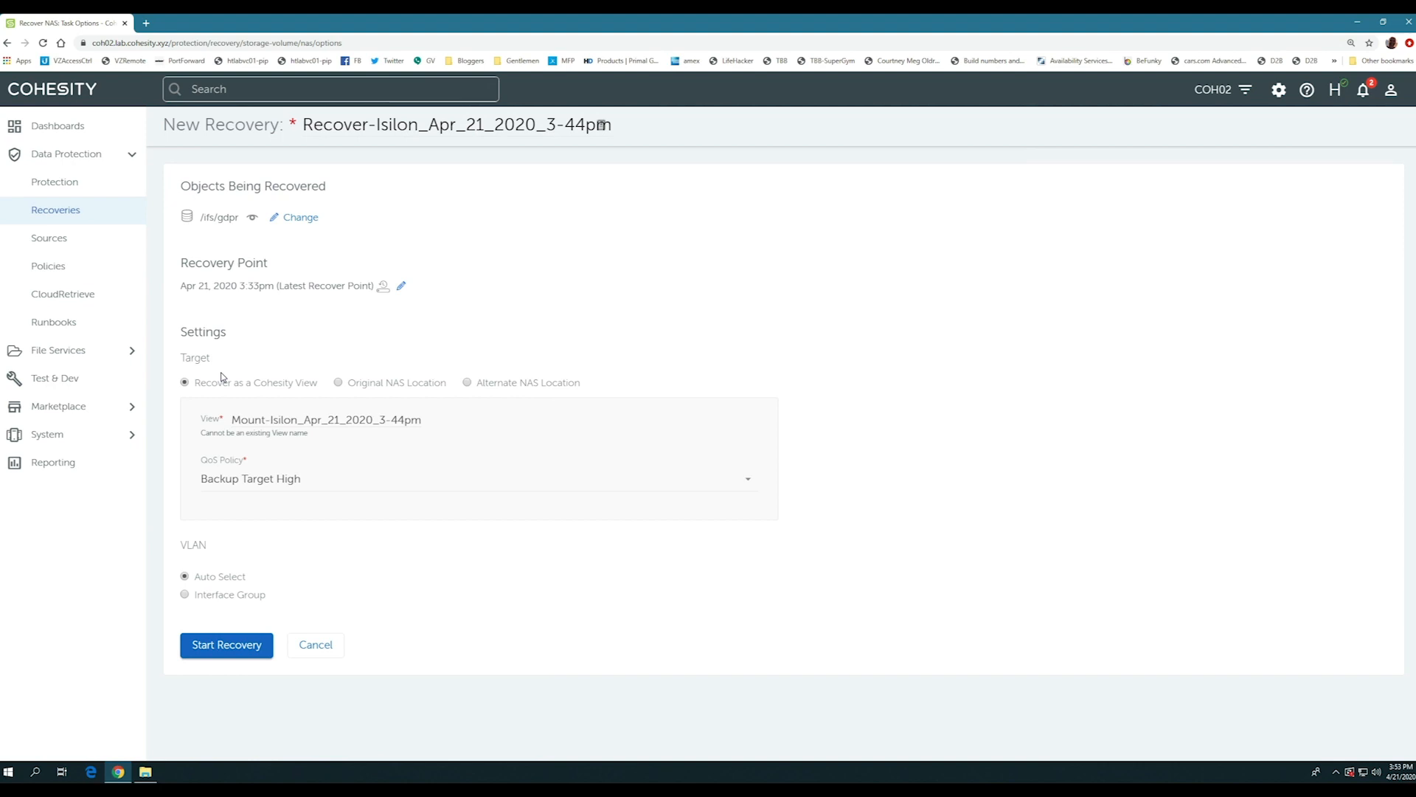
# - Rename the target Cohesity View to gdpr_Apr_21_2020_3-44pm and start the recovery
pyautogui.click(298, 421)
pyautogui.press('BackSpace')
pyautogui.press('BackSpace')
pyautogui.press('BackSpace')
pyautogui.press('BackSpace')
pyautogui.press('BackSpace')
pyautogui.press('BackSpace')
pyautogui.press('BackSpace')
pyautogui.press('BackSpace')
pyautogui.press('BackSpace')
pyautogui.press('BackSpace')
pyautogui.press('BackSpace')
pyautogui.press('BackSpace')
pyautogui.write('gdpr')
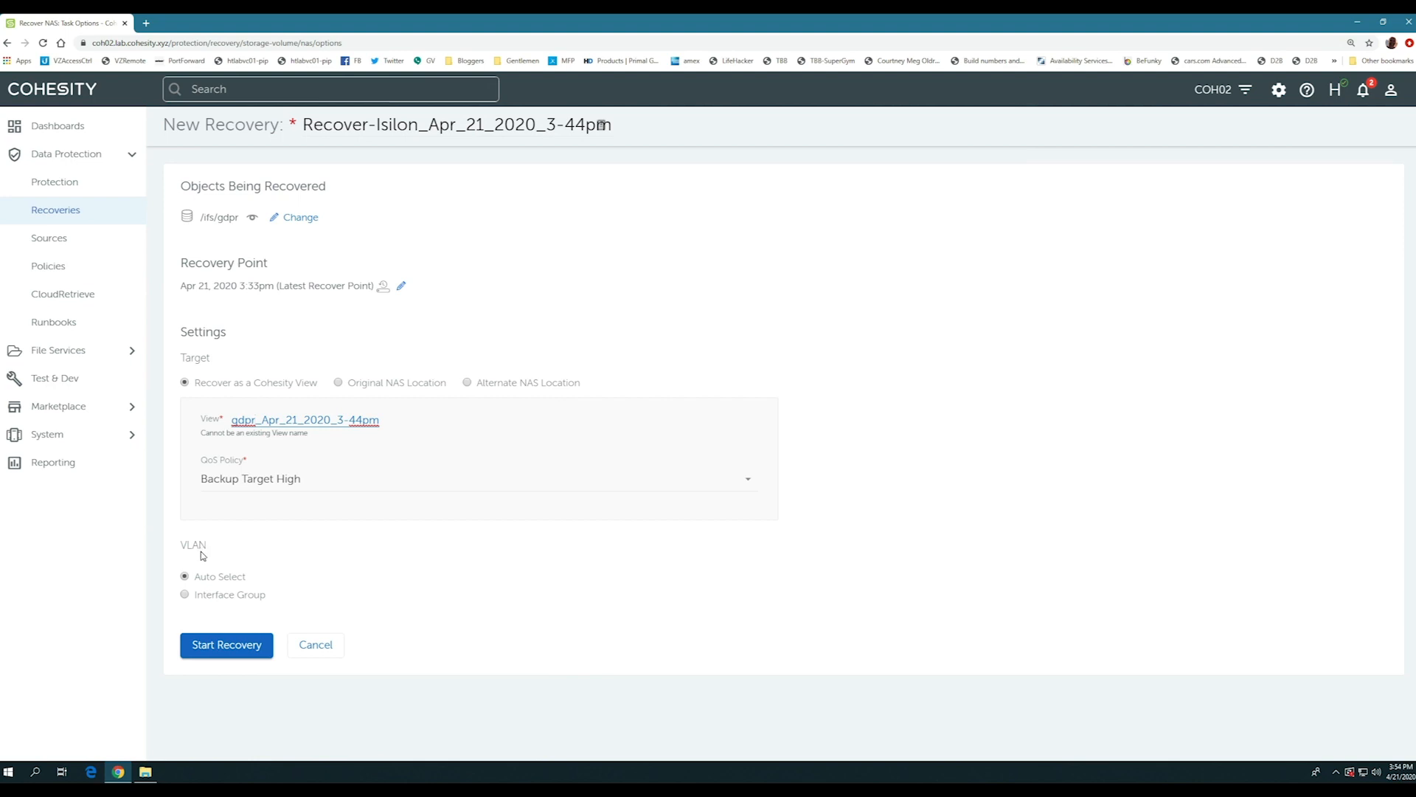
pyautogui.click(226, 645)
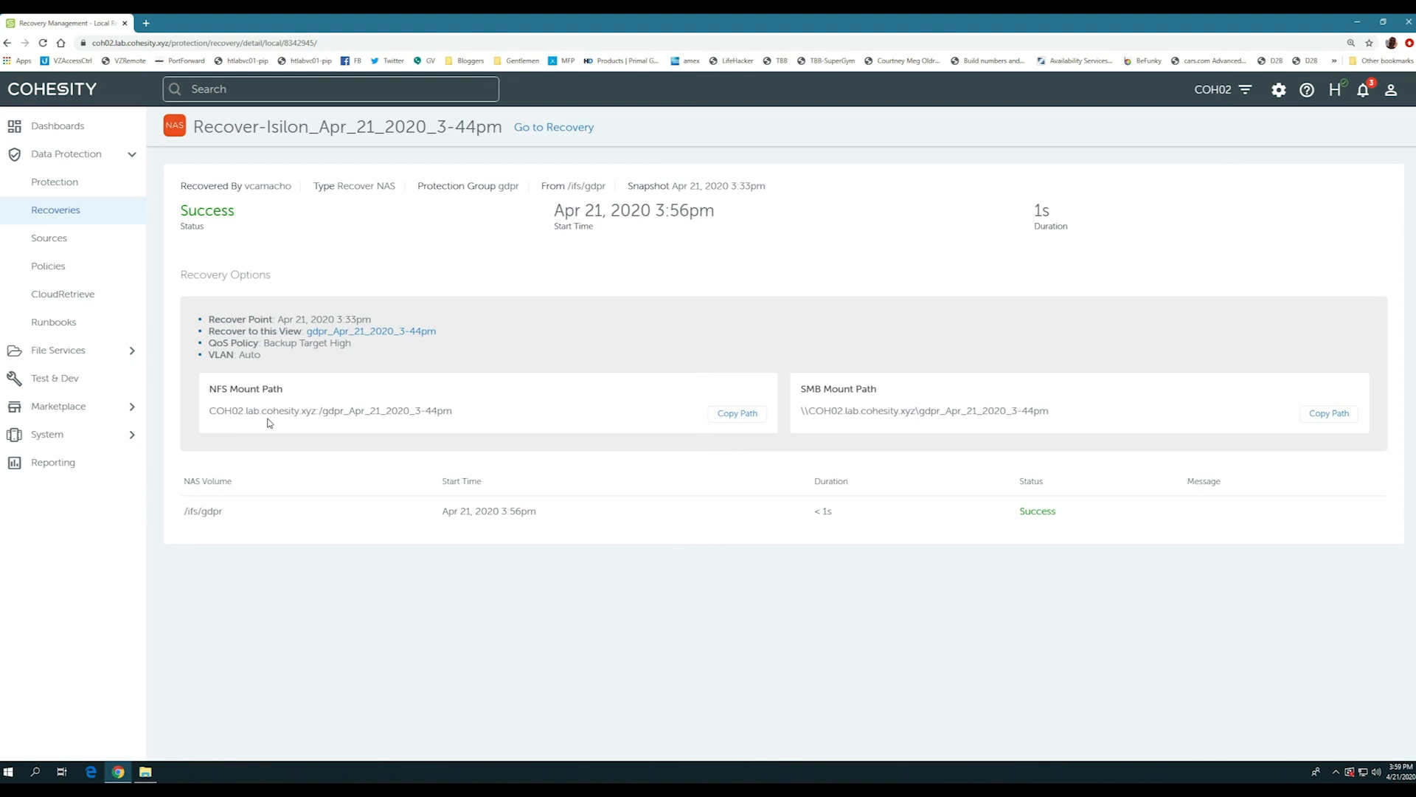
# - Copy the recovered view's SMB mount path and open that share in File Explorer
pyautogui.click(1314, 419)
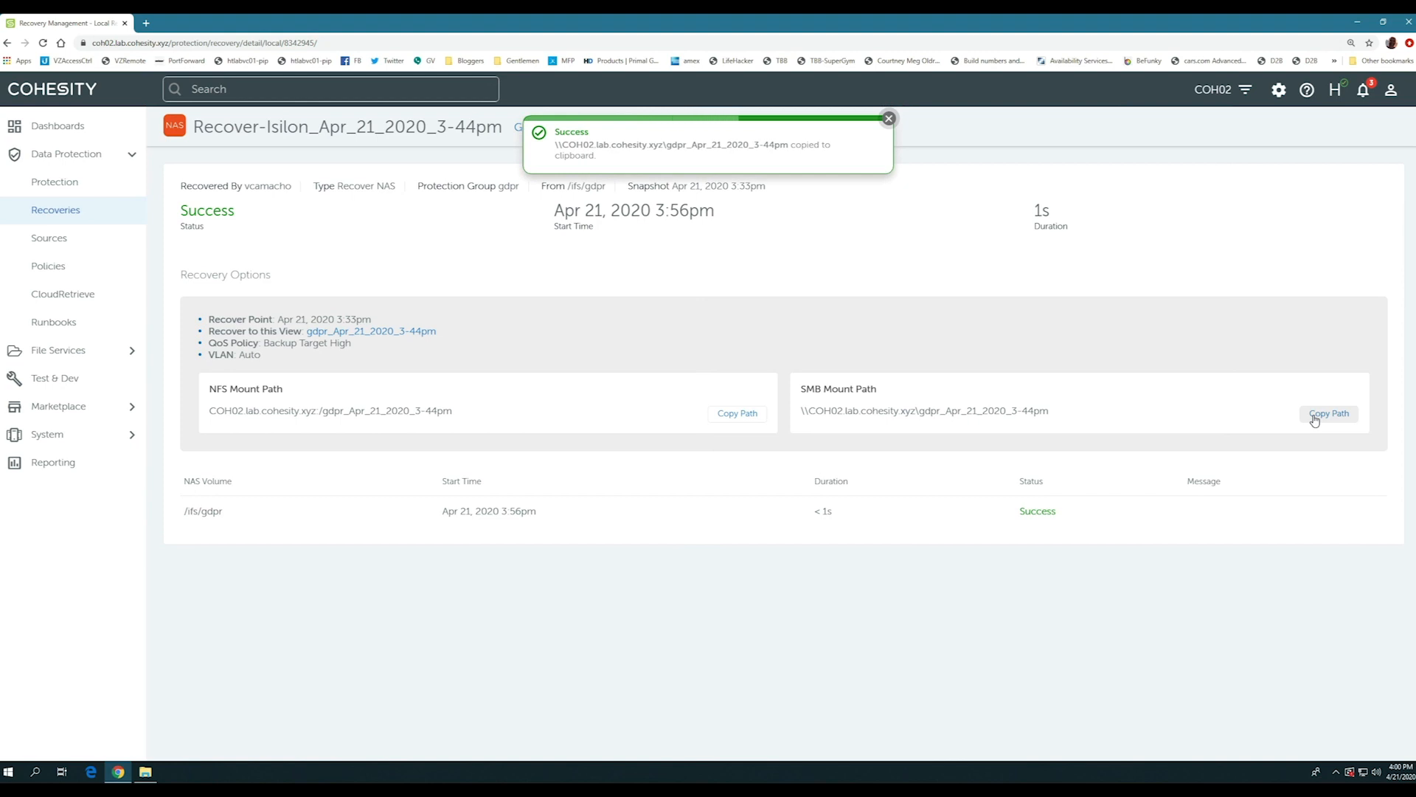
pyautogui.click(9, 771)
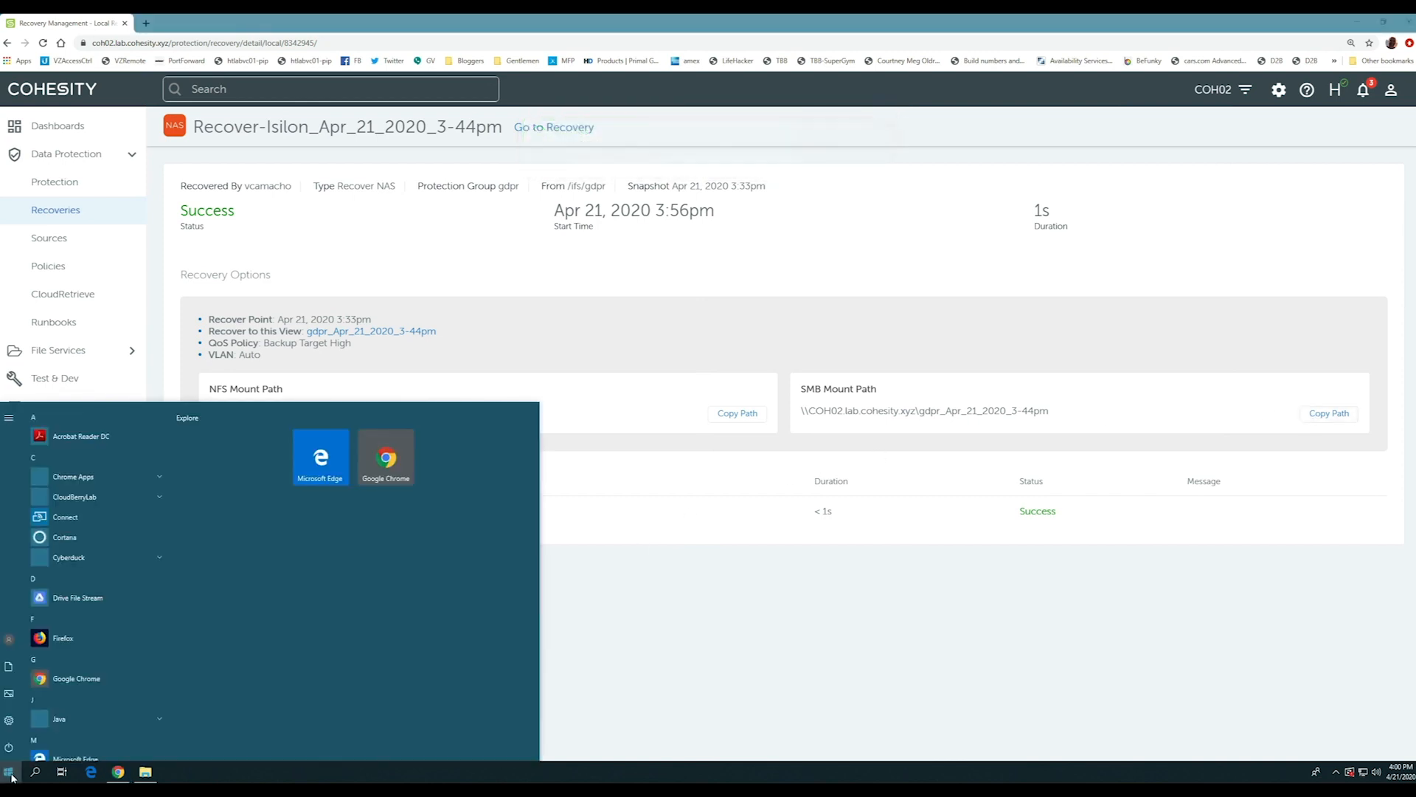
pyautogui.hotkey('ctrl', 'v')
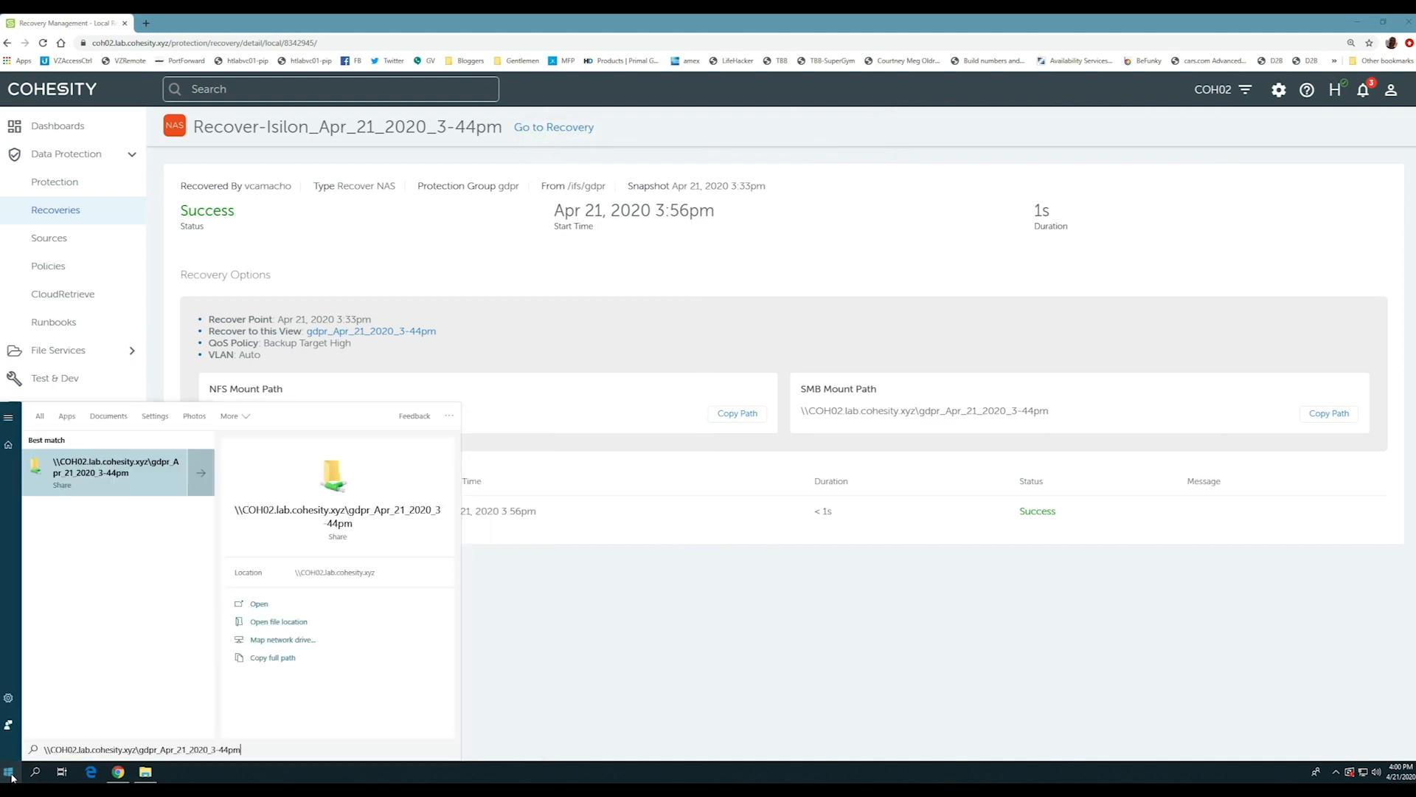
pyautogui.press('Return')
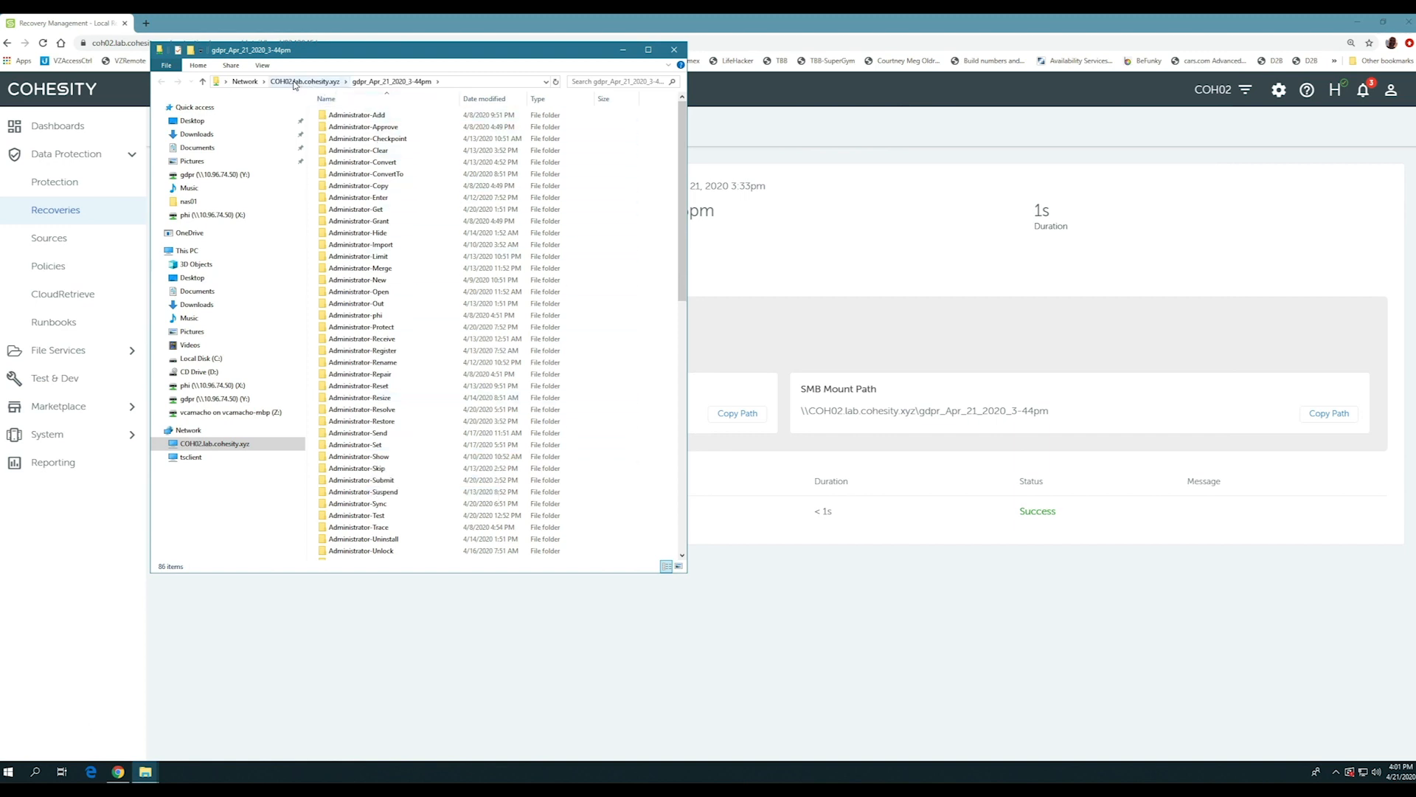
# - Bring up the File Explorer window of the original gdpr share (Y:) to compare with the recovered view
pyautogui.click(146, 771)
pyautogui.click(120, 726)
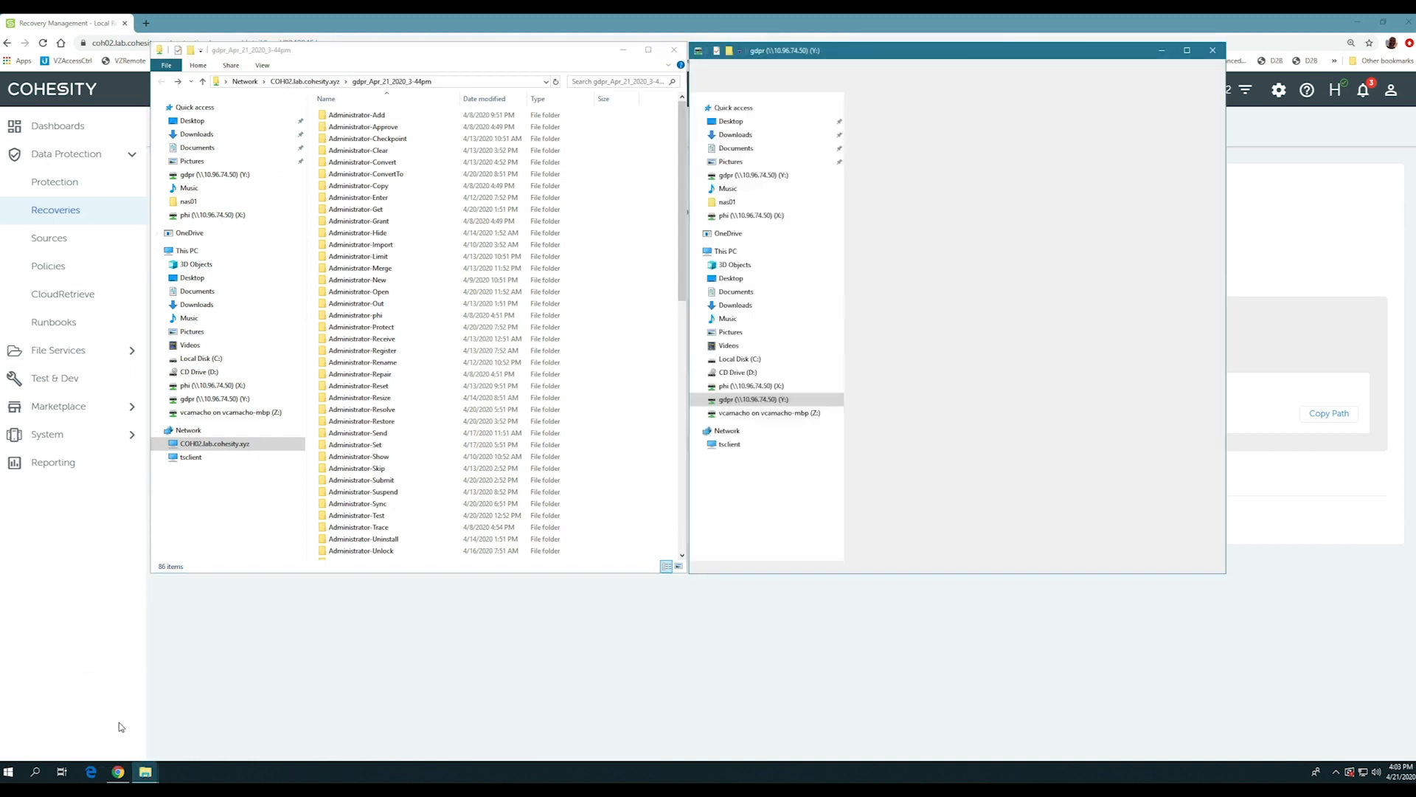